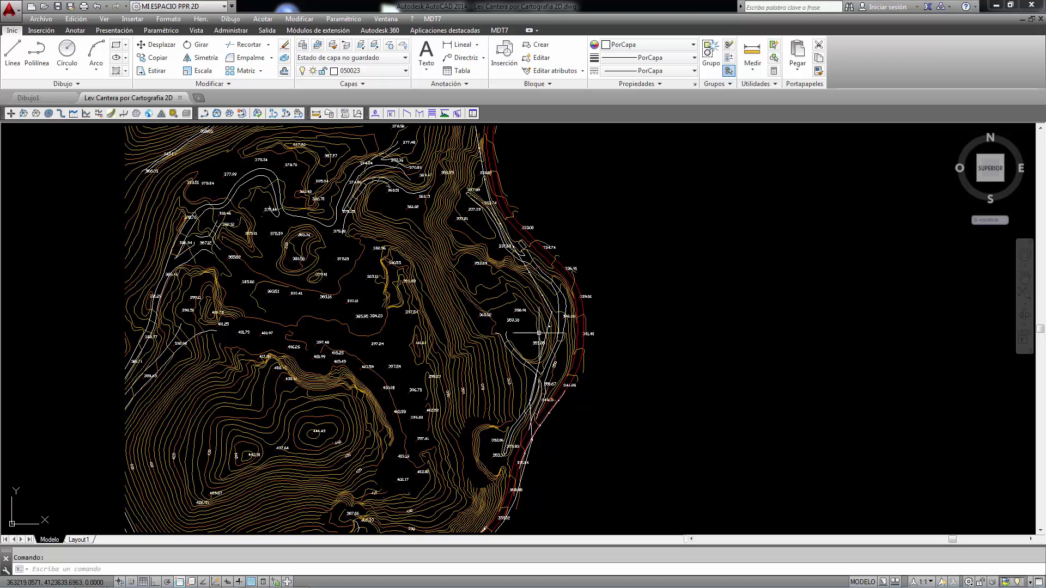
Start the MDT7 Coordinate Systems > Convert Drawing tool
scroll(567, 335, "down", 5)
scroll(471, 307, "up", 2)
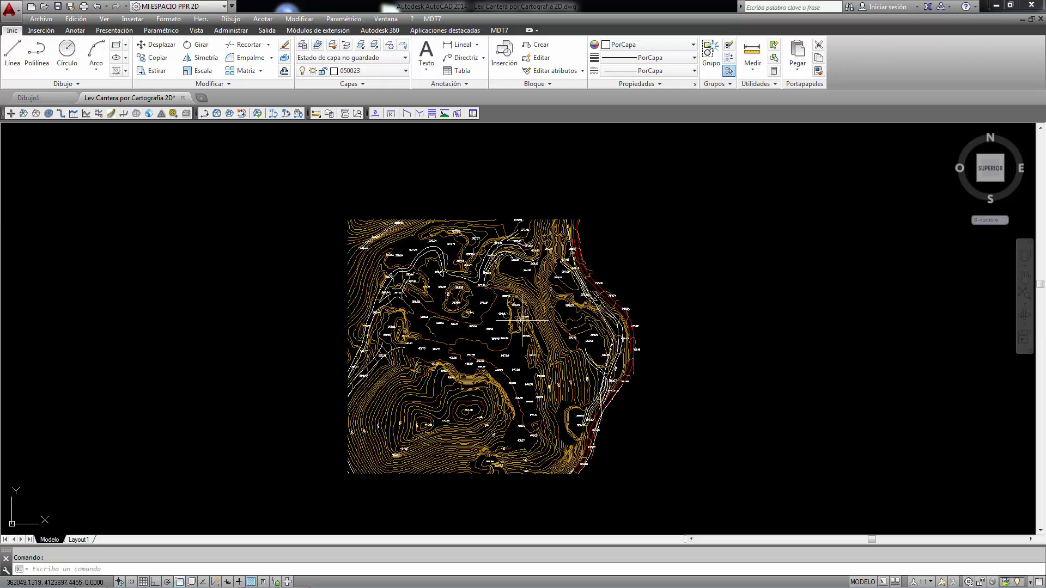
scroll(438, 277, "up", 3)
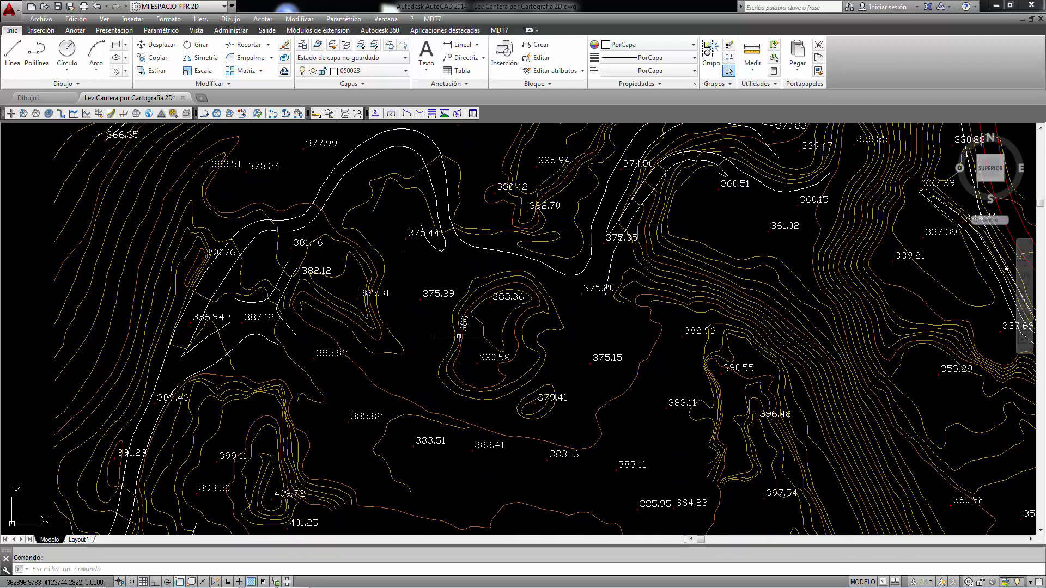
scroll(458, 336, "down", 5)
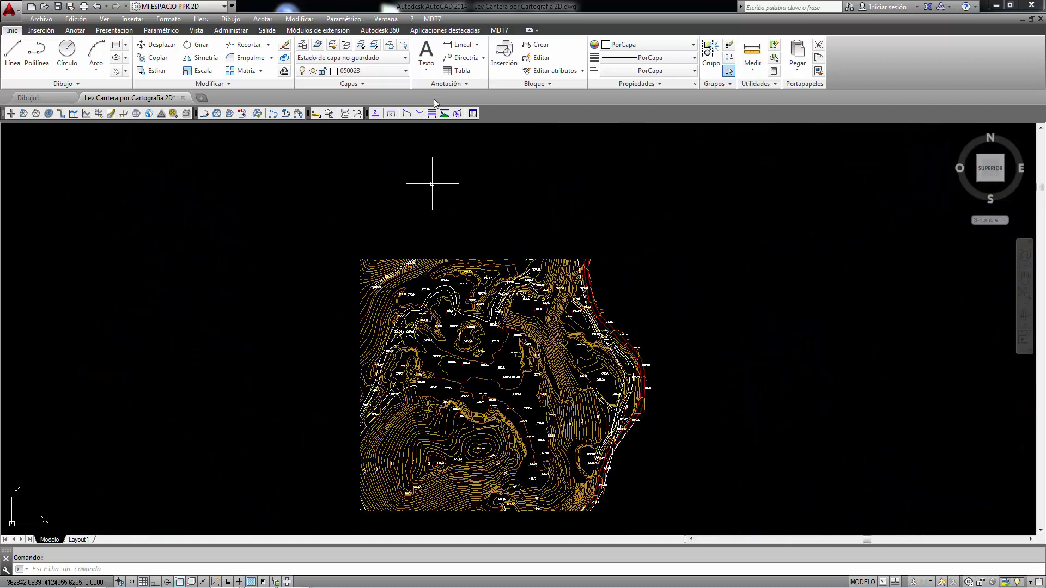
left_click(433, 19)
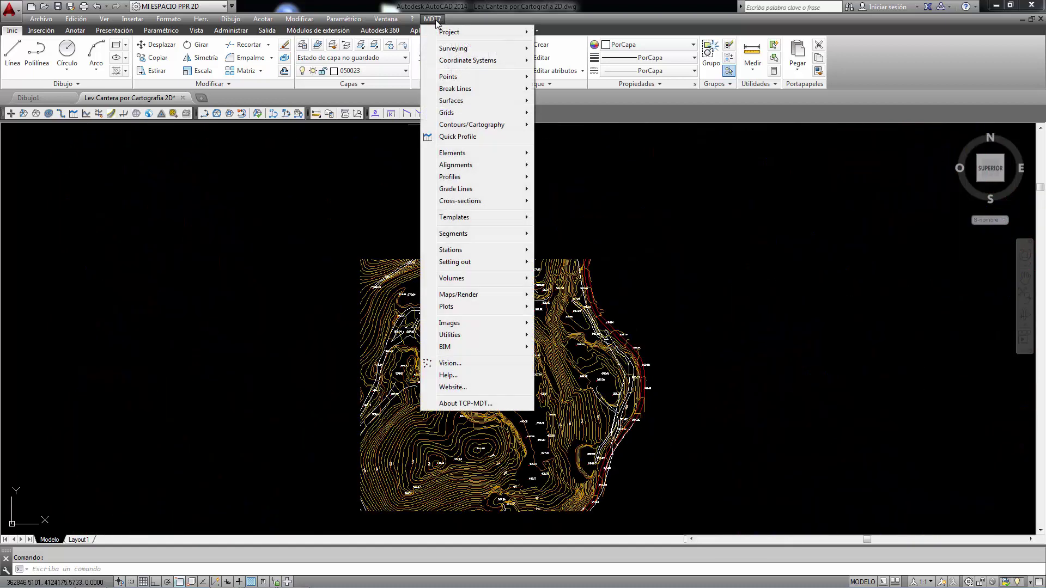
mouse_move(452, 62)
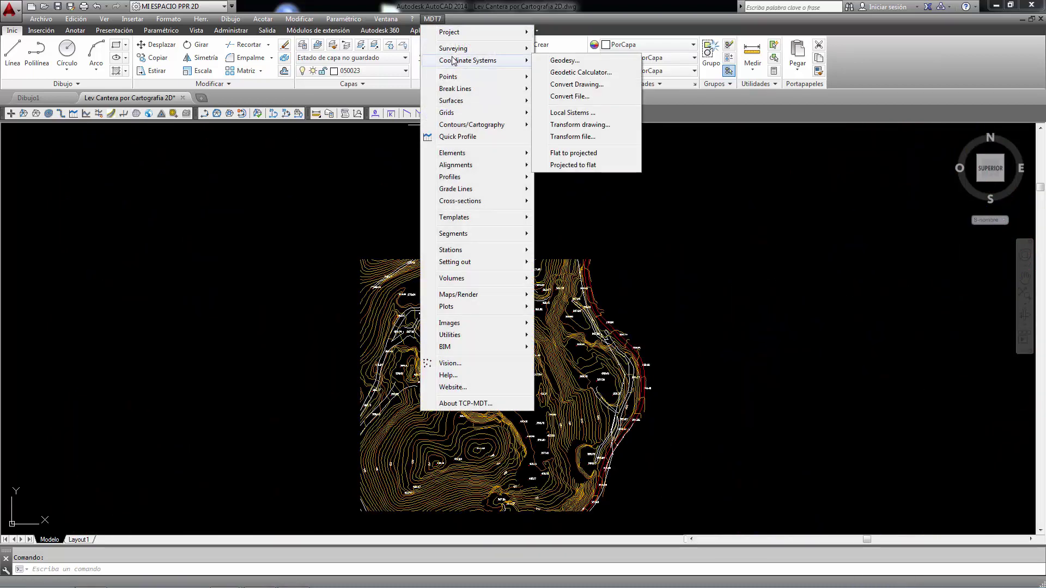
left_click(575, 85)
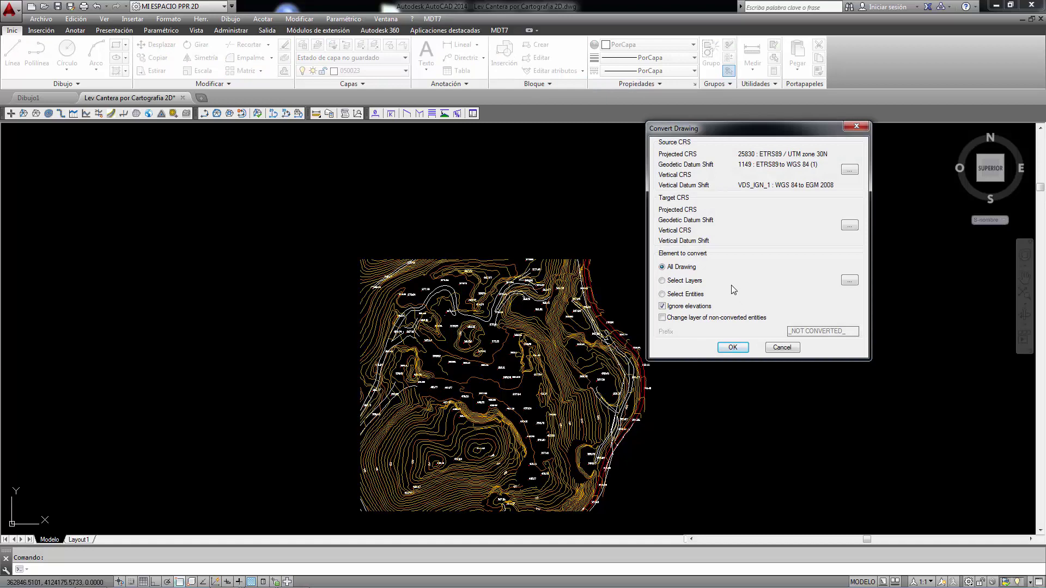
Set the source CRS to ED50-UTM 30_EGM2008-REDNAP (23030) from the Favoris list
left_click_drag(768, 131, 796, 138)
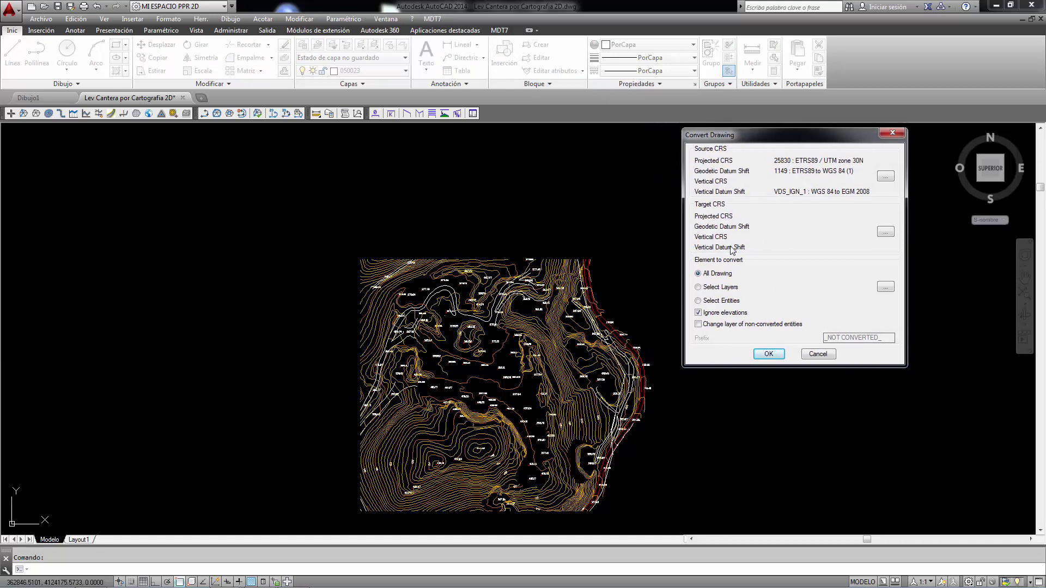
left_click(885, 176)
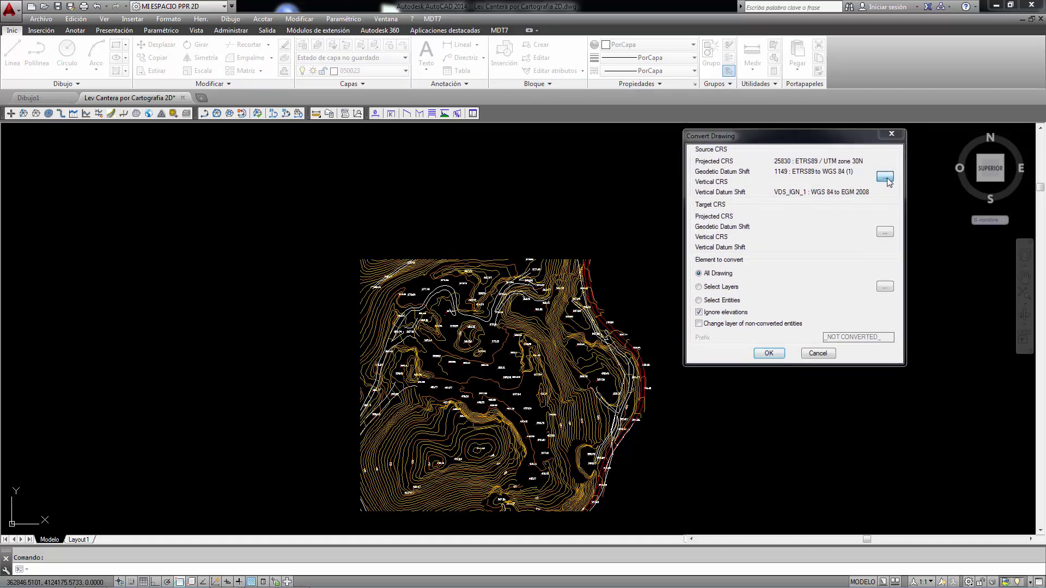
left_click(614, 270)
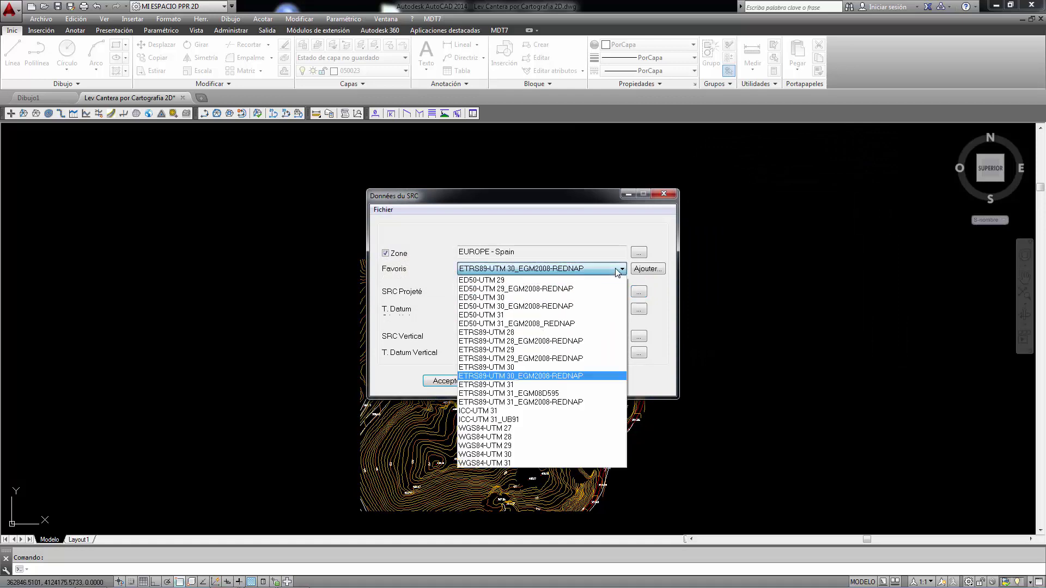
left_click(567, 308)
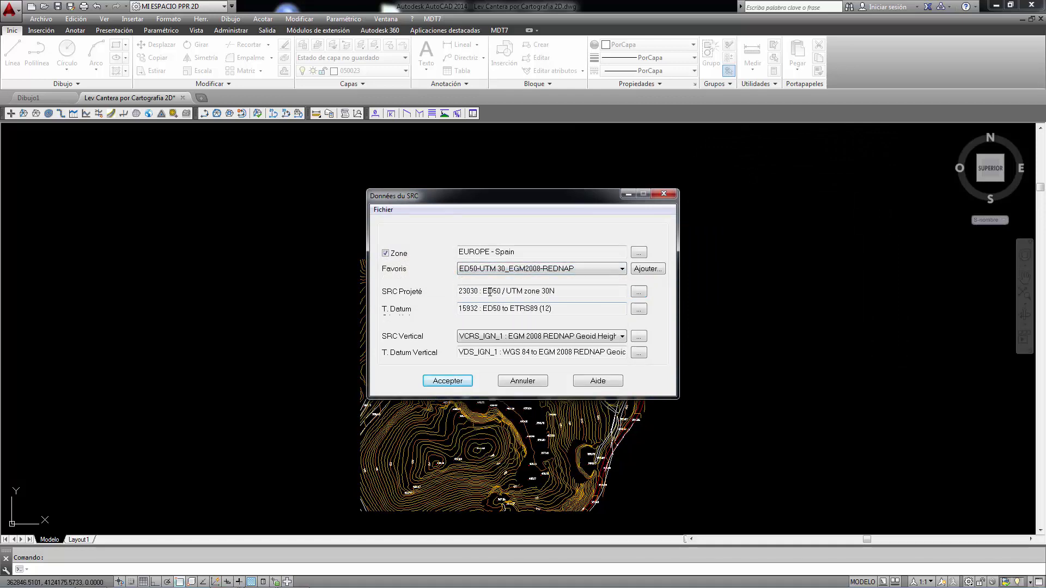
left_click(452, 383)
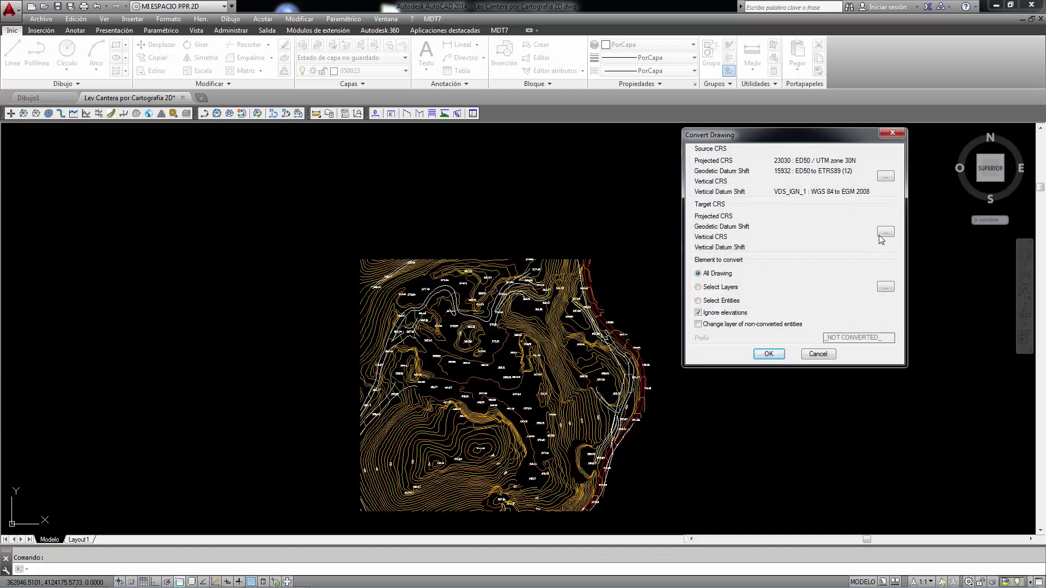
Set the target CRS to ETRS89-UTM 30_EGM2008-REDNAP (25830) from the Favoris list
left_click(883, 234)
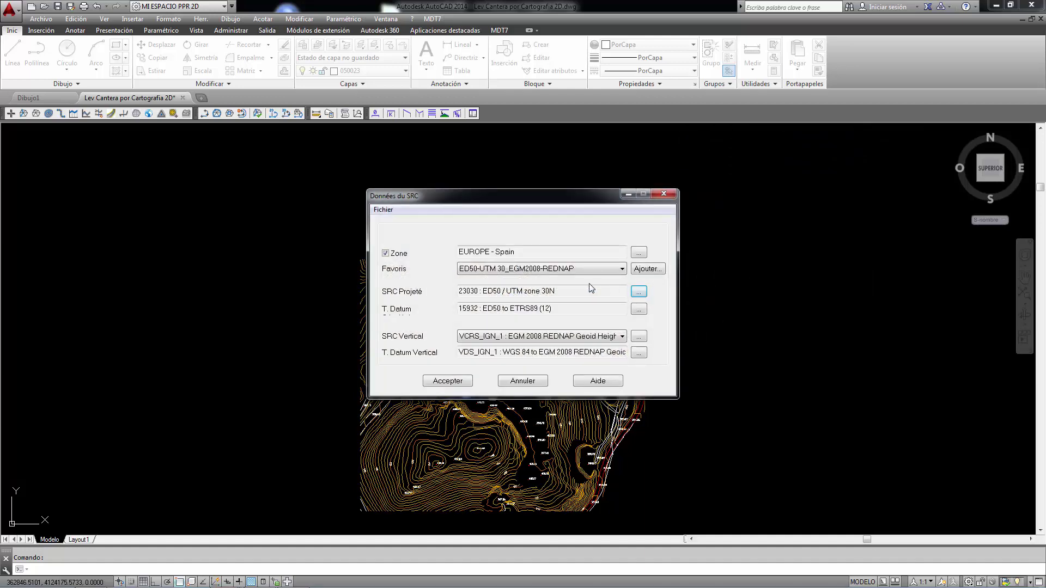
left_click(622, 270)
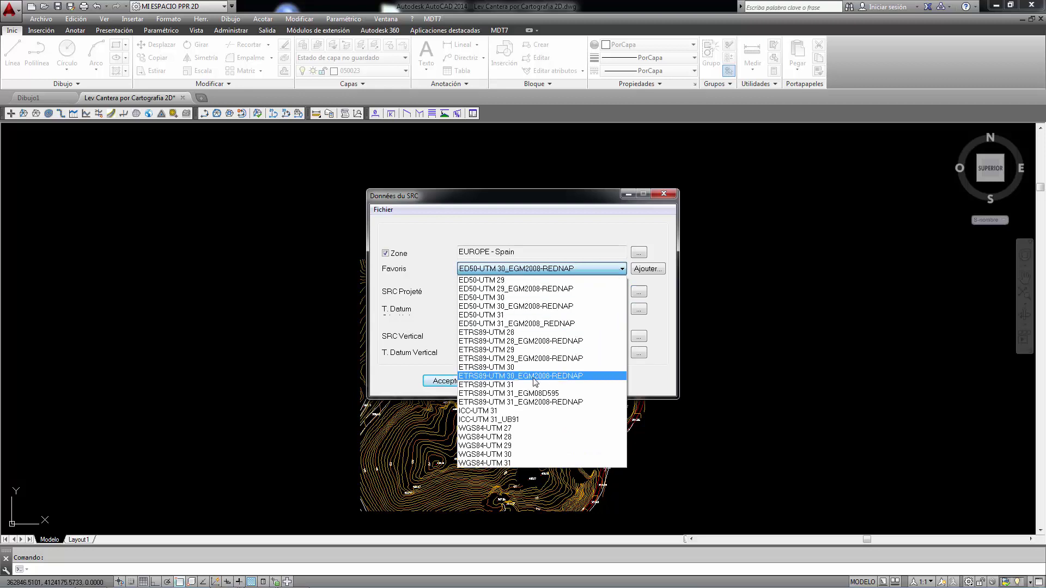
left_click(516, 376)
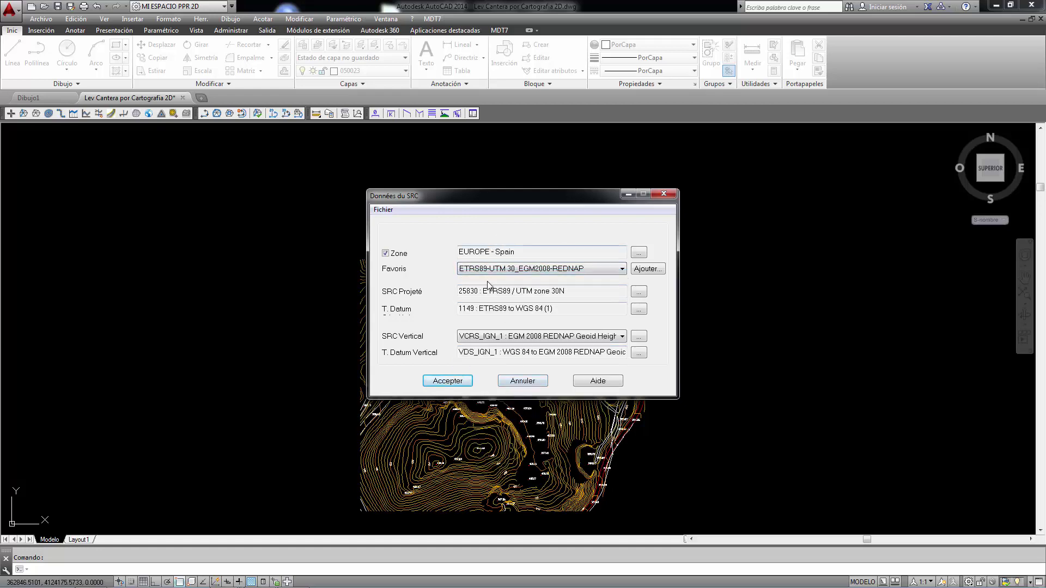
left_click(444, 382)
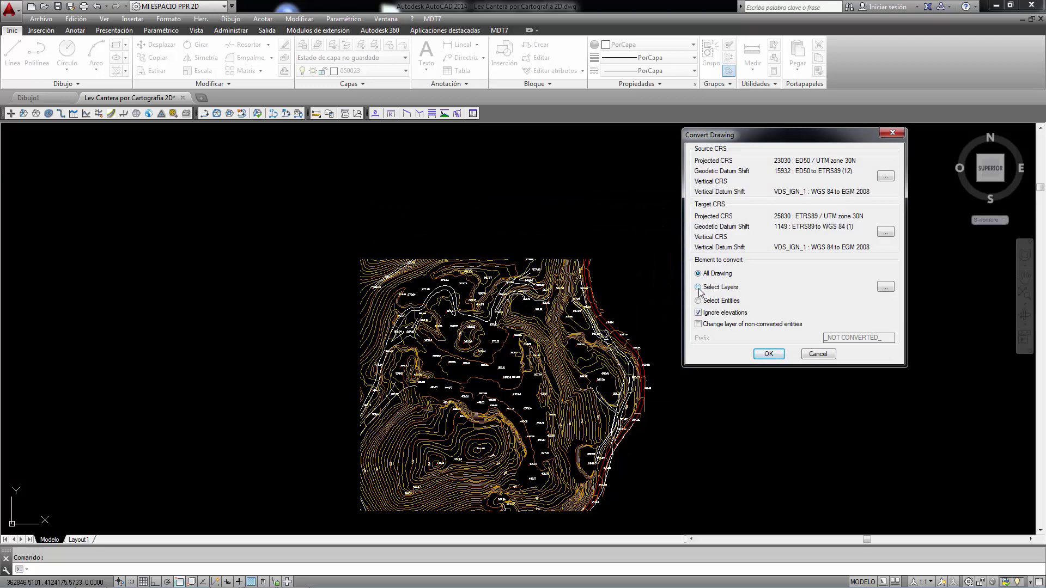
Review the convertible layers, tick 'Change layer of non-converted entities', then cancel the conversion
left_click(885, 287)
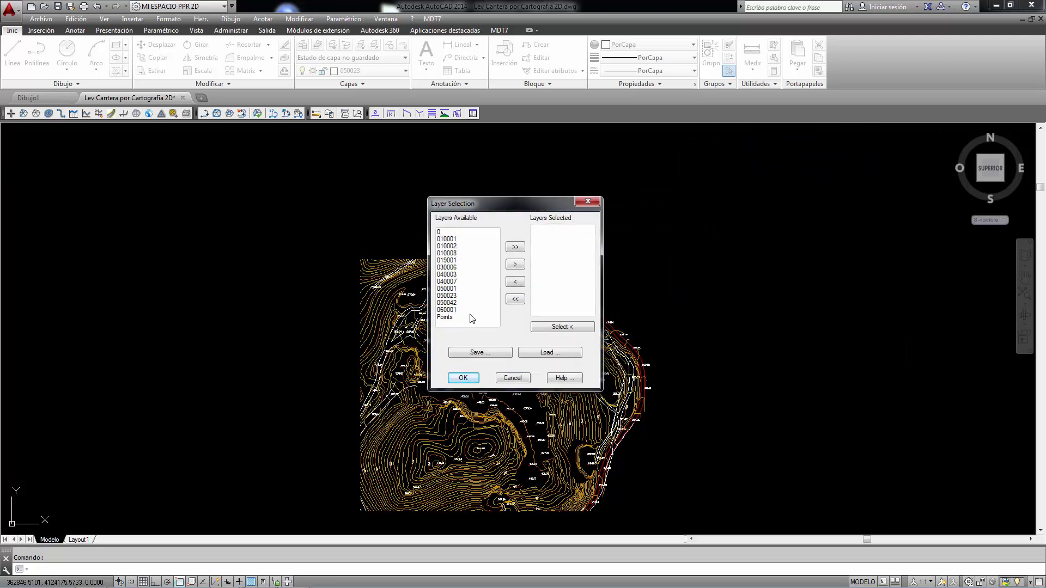
left_click(512, 378)
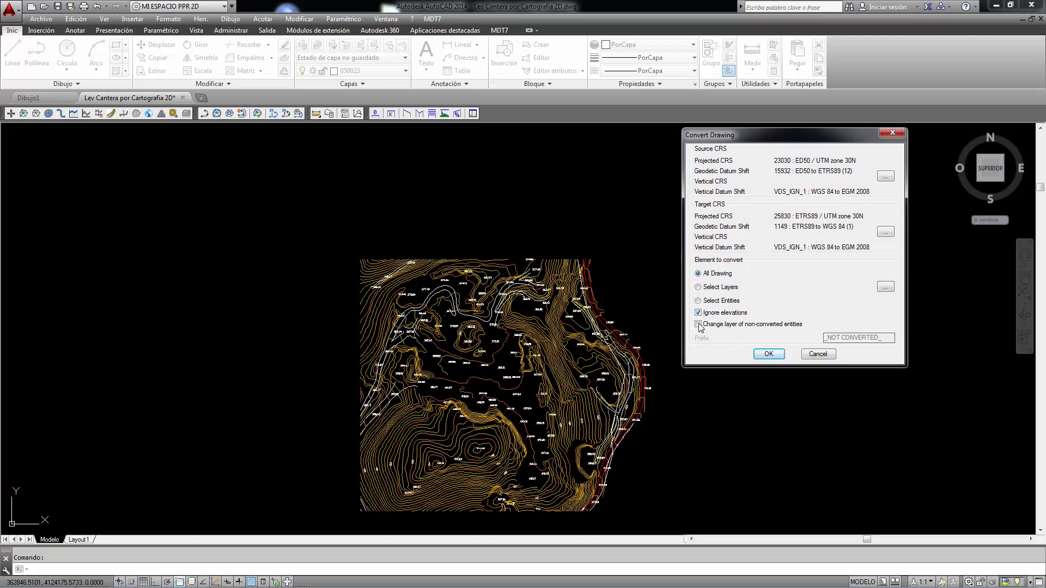
left_click(698, 326)
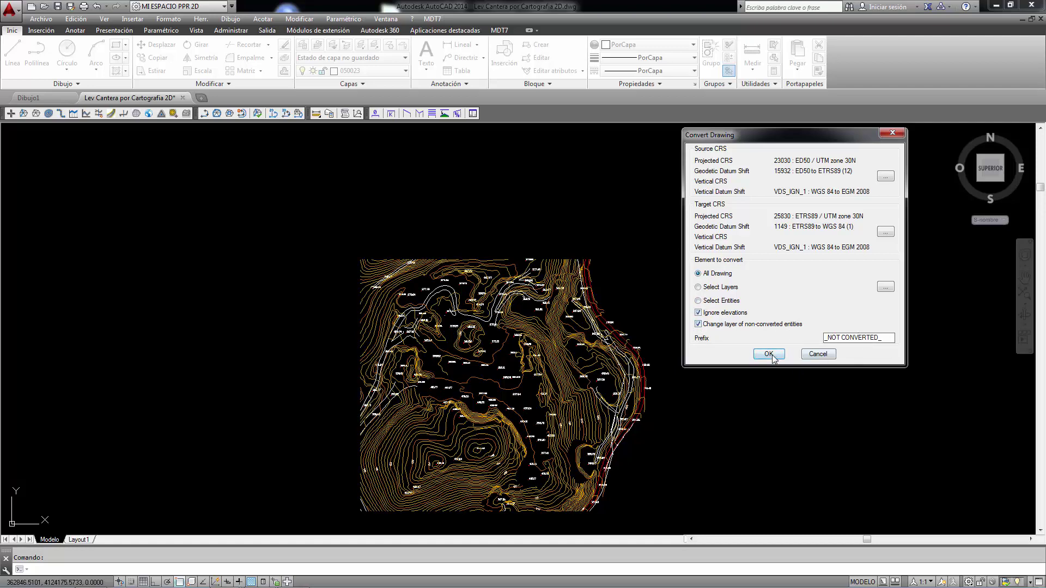
left_click(817, 355)
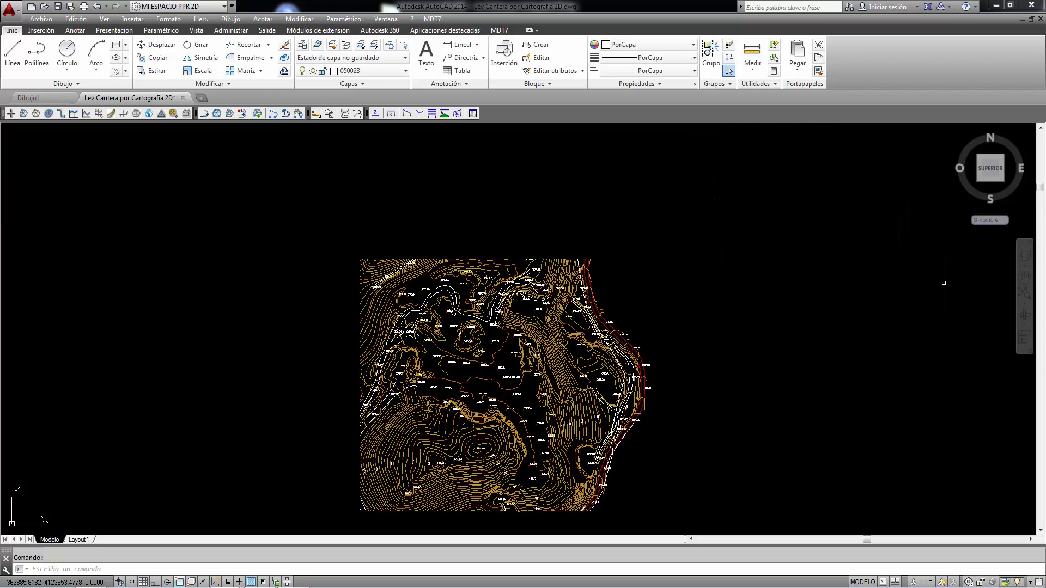
left_click(1029, 298)
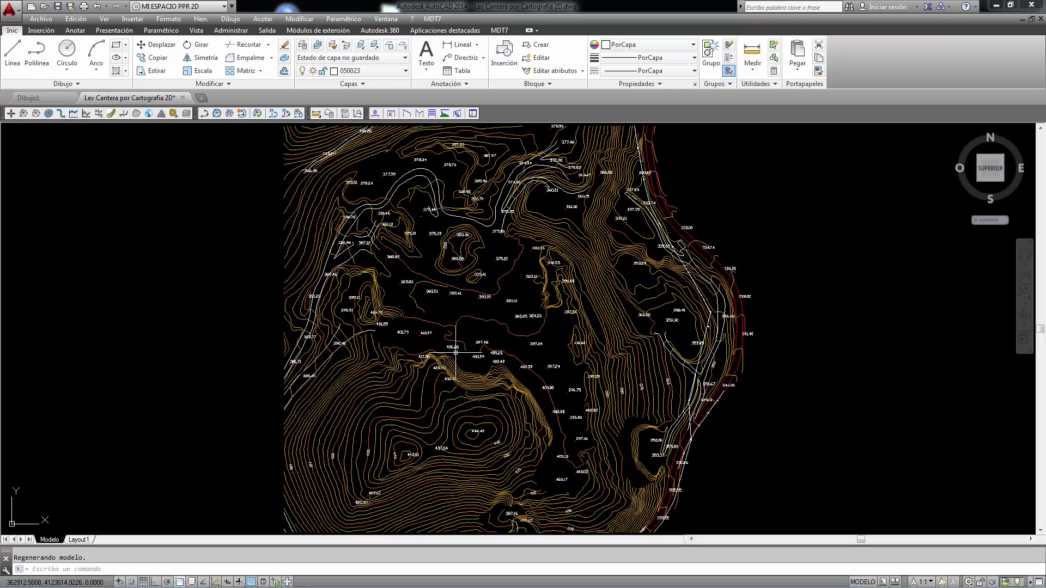
scroll(463, 372, "up", 5)
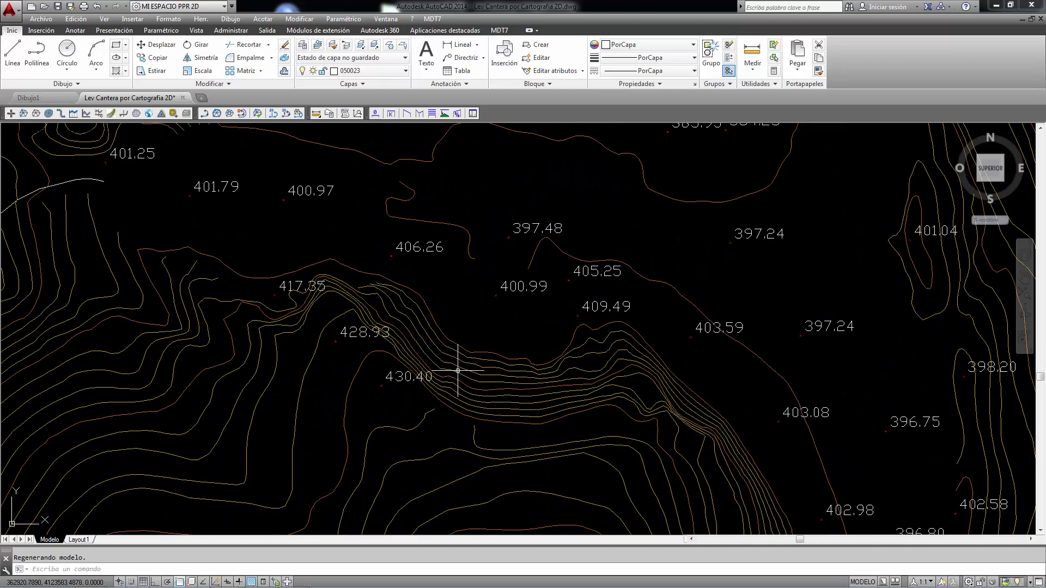
left_click(455, 358)
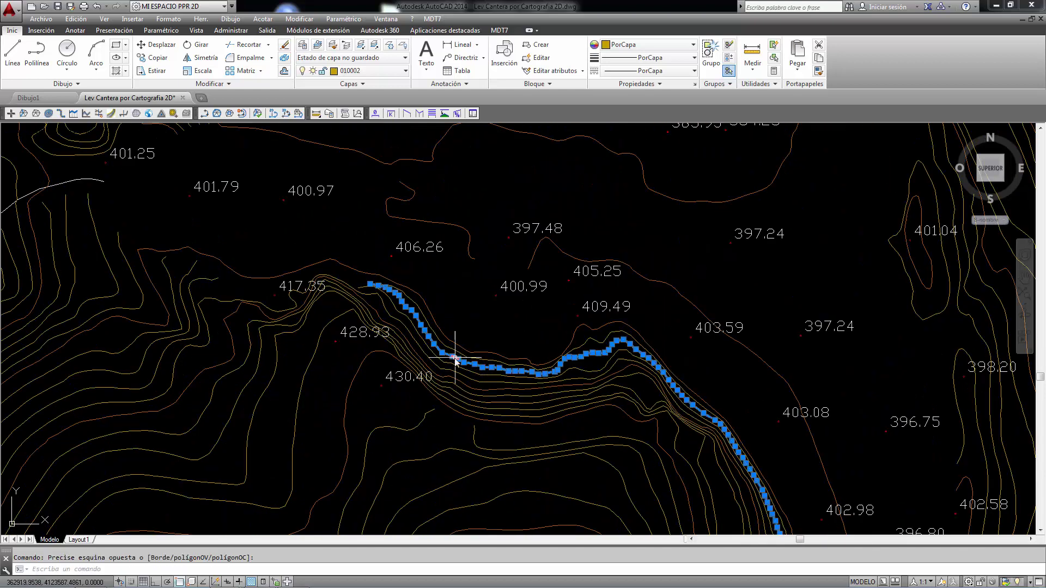
right_click(456, 358)
left_click(501, 339)
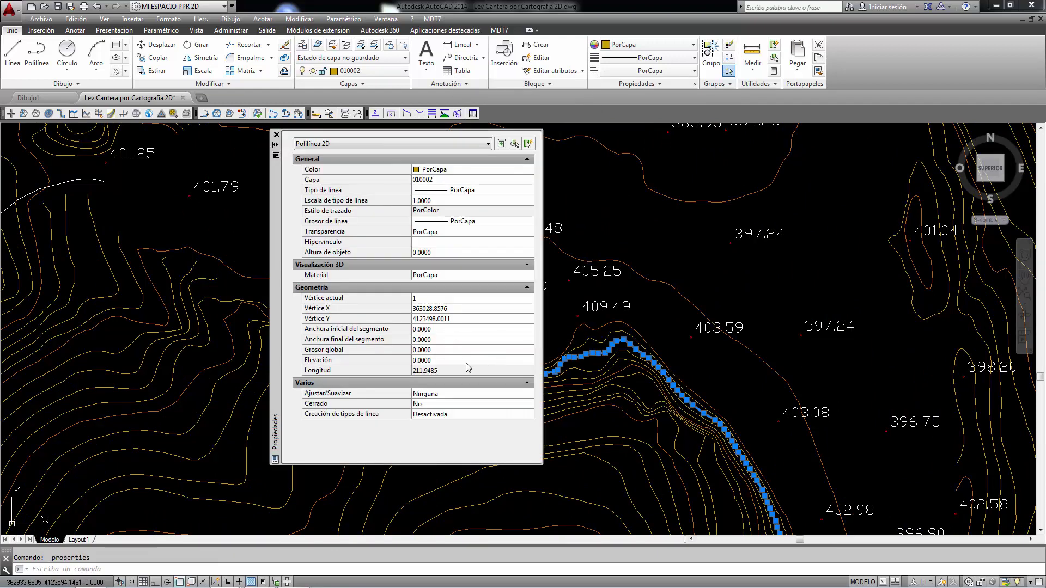
left_click(436, 361)
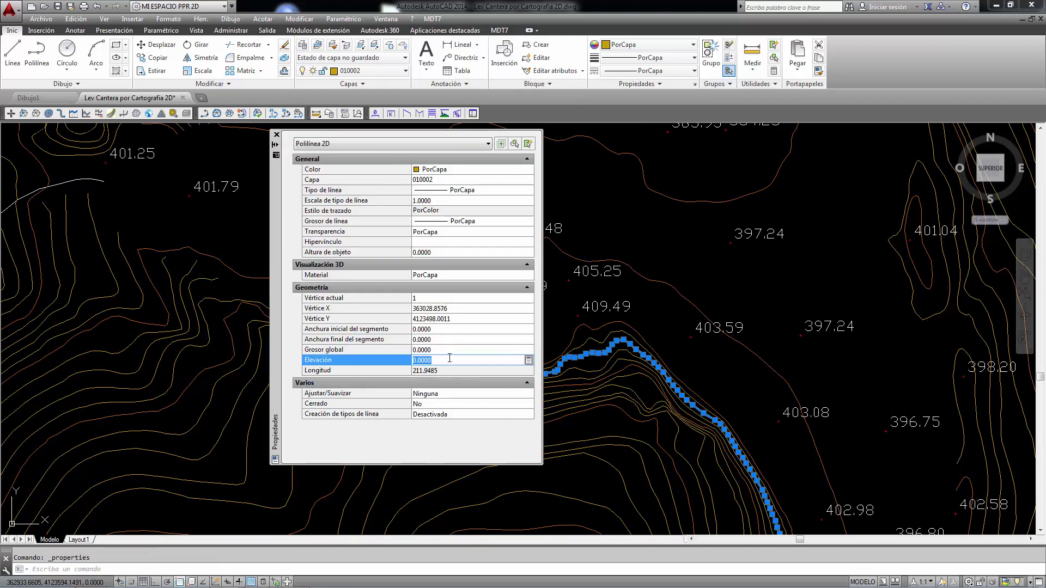
left_click(276, 134)
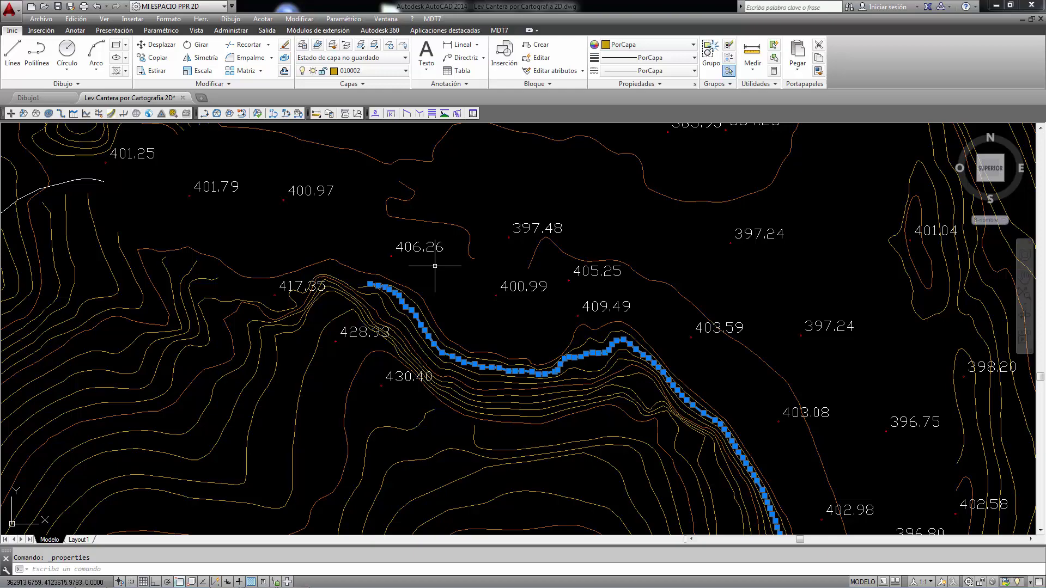
key("Escape")
scroll(418, 282, "down", 5)
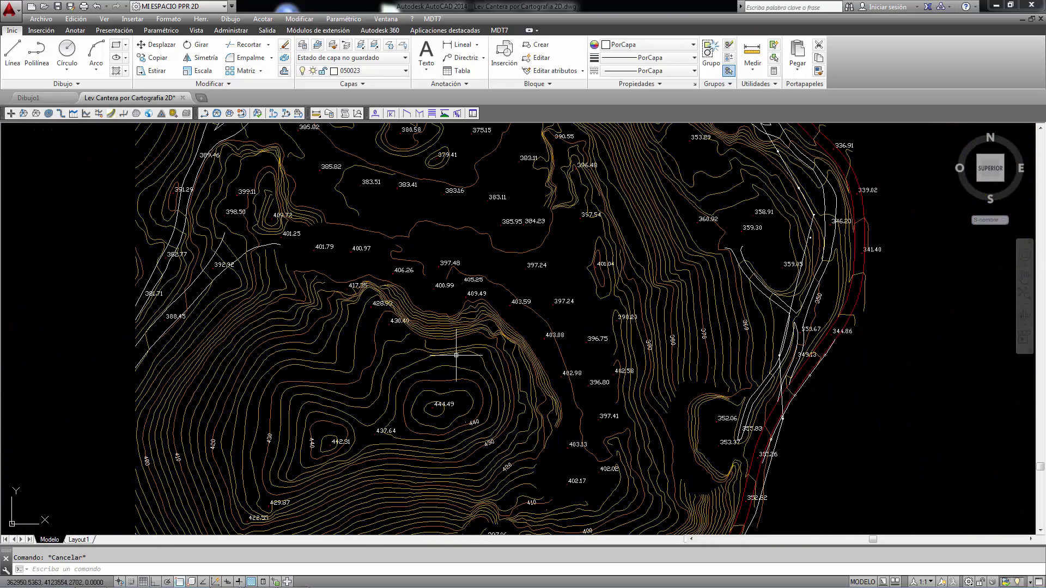
scroll(703, 255, "up", 3)
scroll(703, 255, "up", 2)
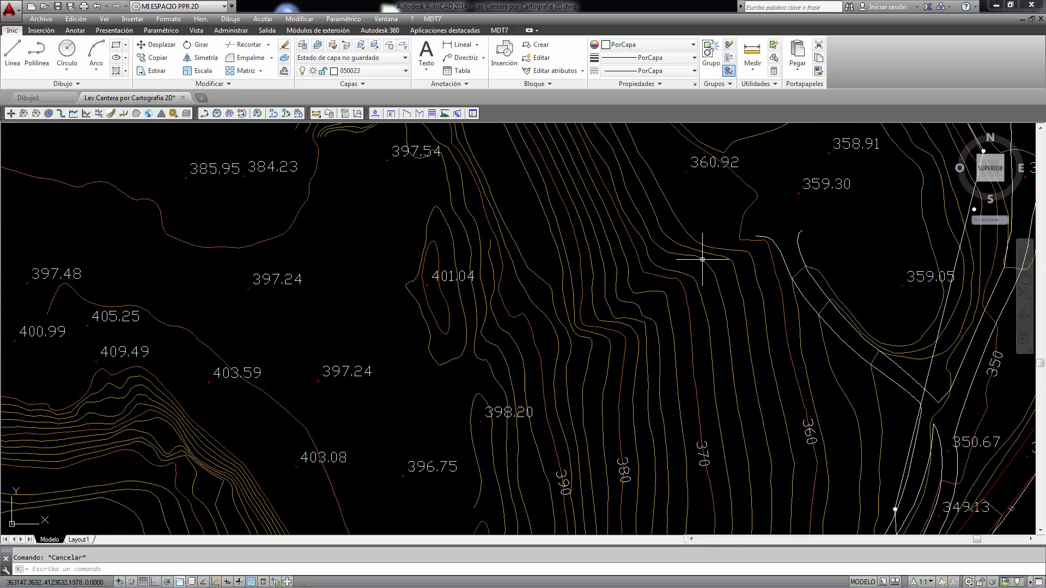
left_click(702, 256)
right_click(701, 259)
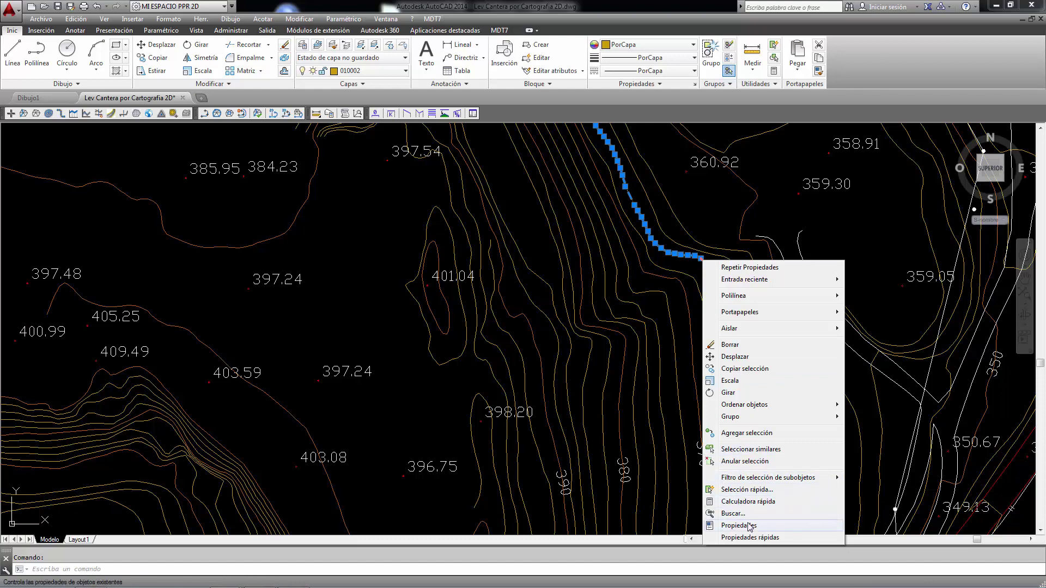
left_click(730, 525)
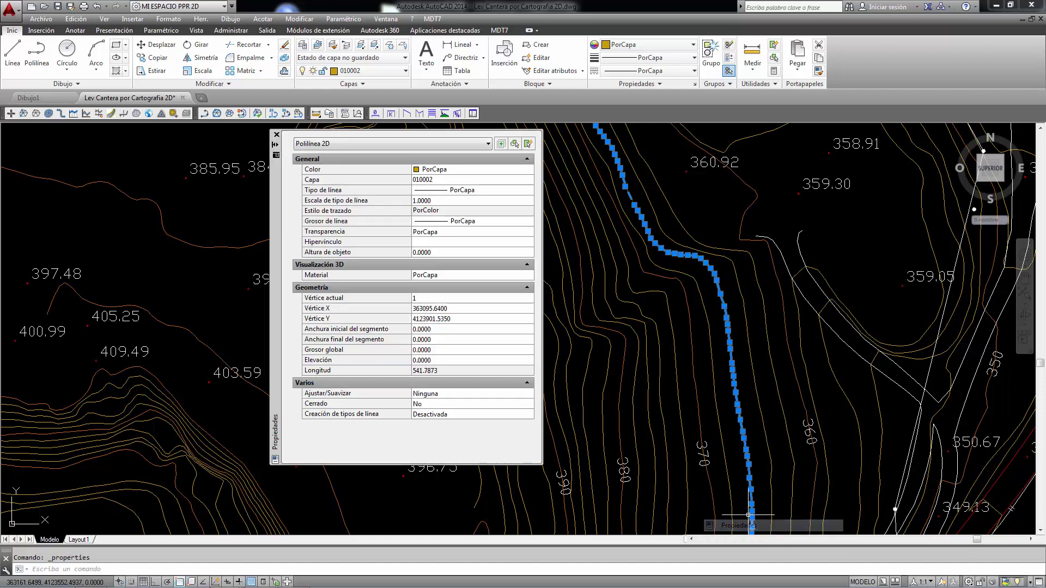
left_click(453, 360)
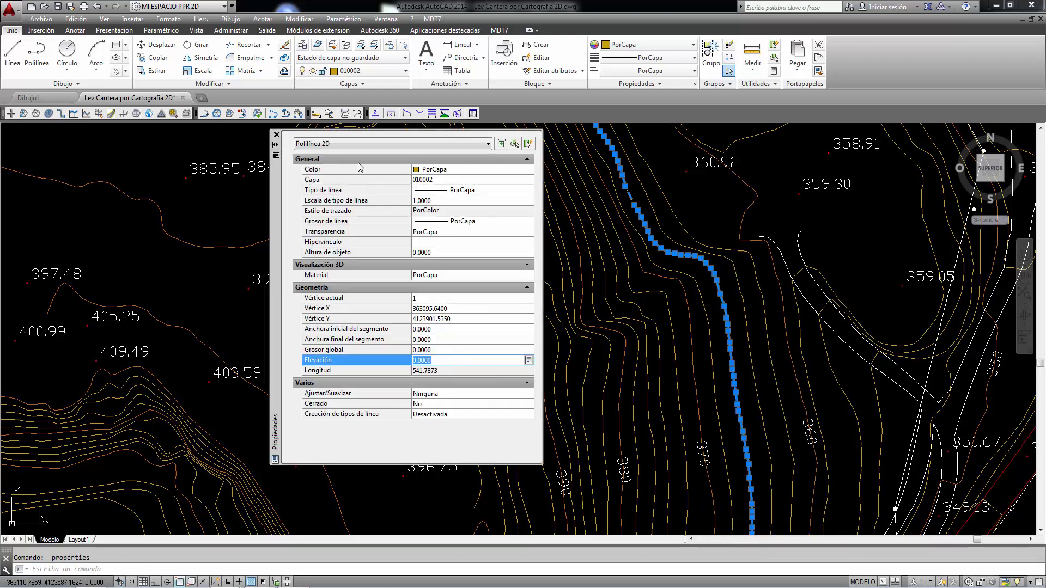
left_click(276, 134)
scroll(417, 317, "down", 5)
key("Escape")
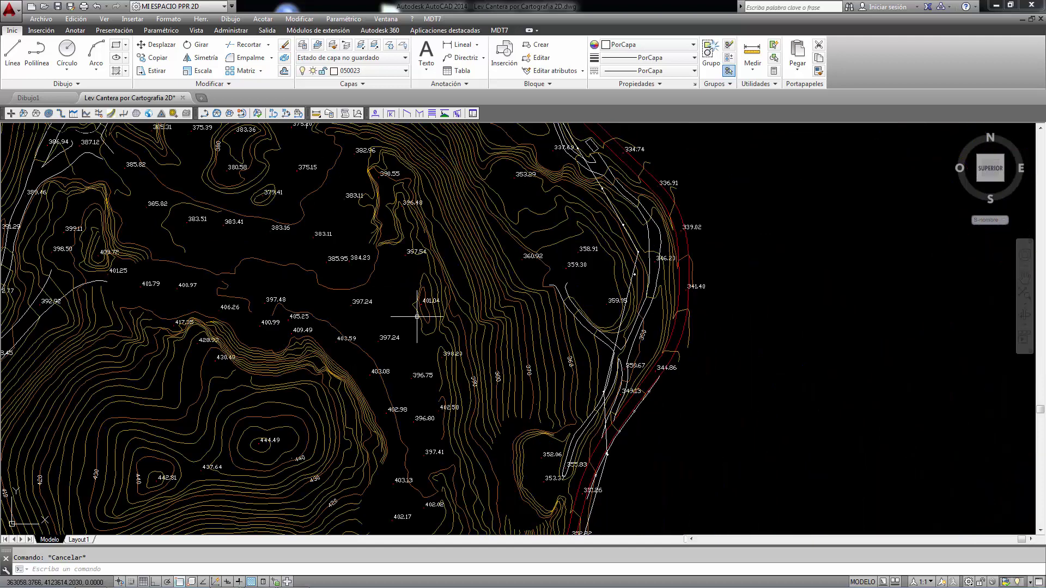
left_click(432, 19)
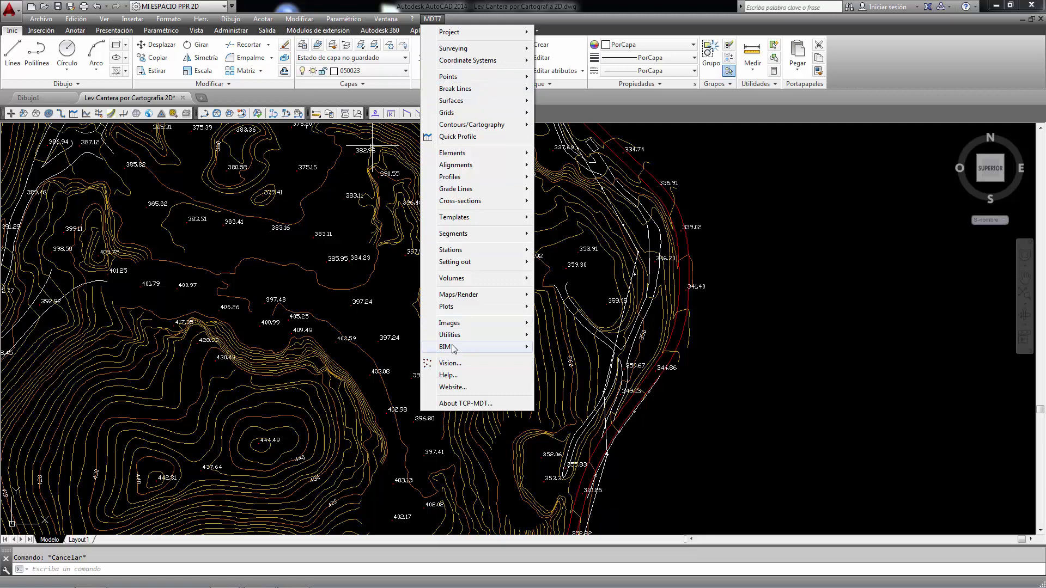
mouse_move(533, 336)
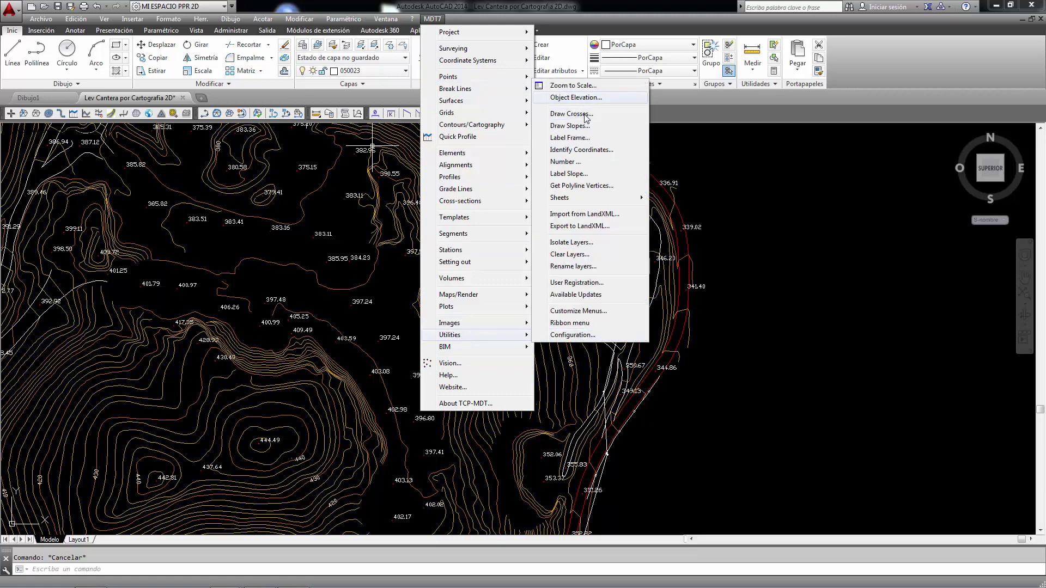
left_click(574, 98)
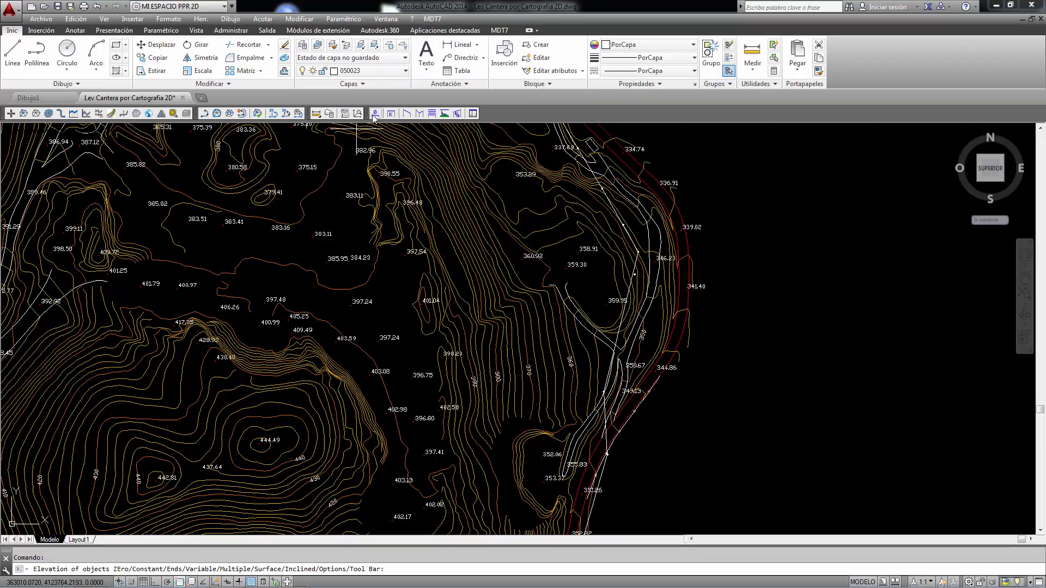
scroll(402, 275, "down", 1)
key("Escape")
scroll(401, 275, "down", 3)
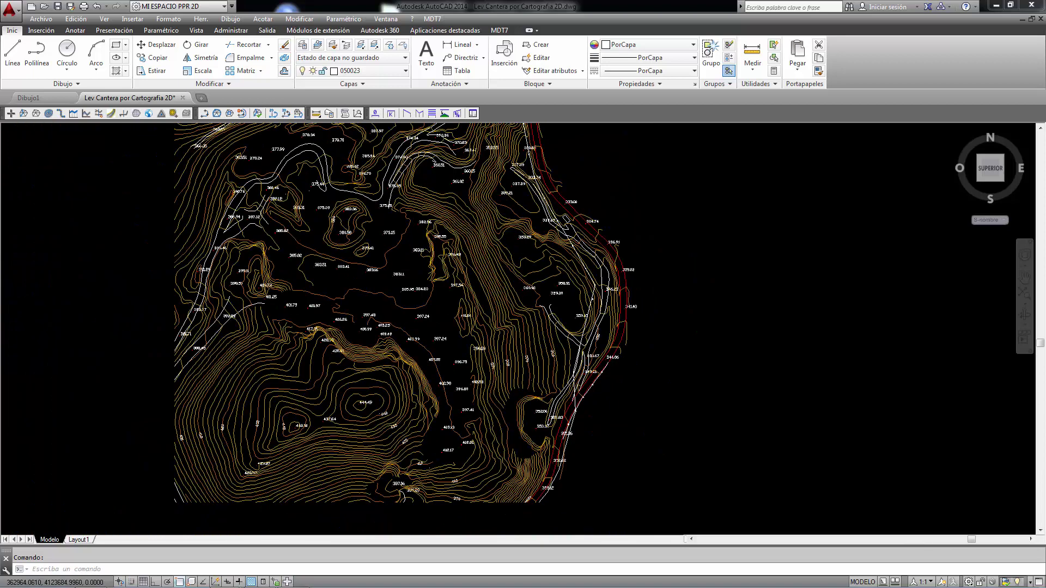
scroll(588, 309, "up", 12)
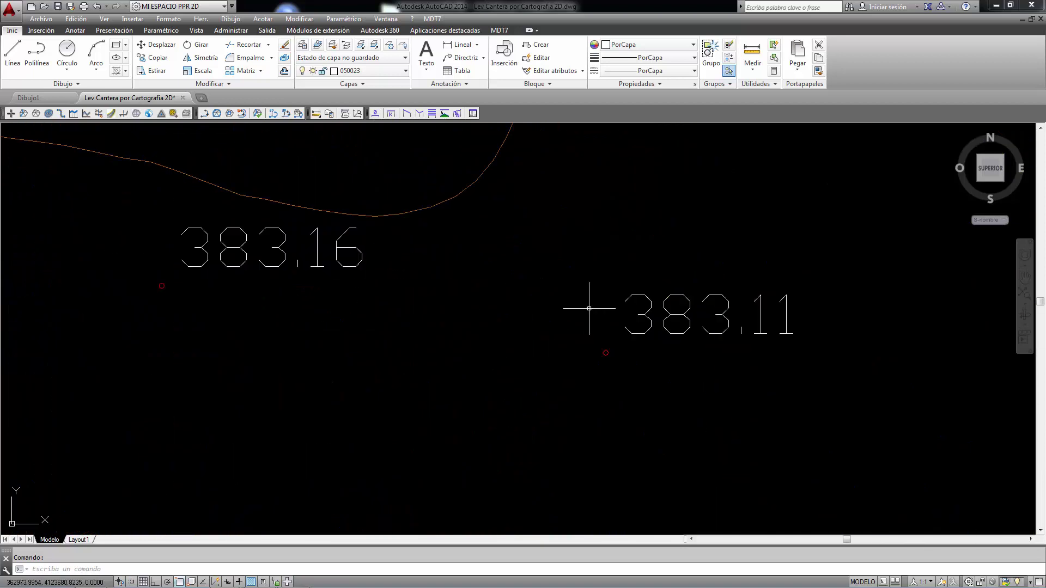
left_click(432, 19)
mouse_move(468, 76)
left_click(567, 74)
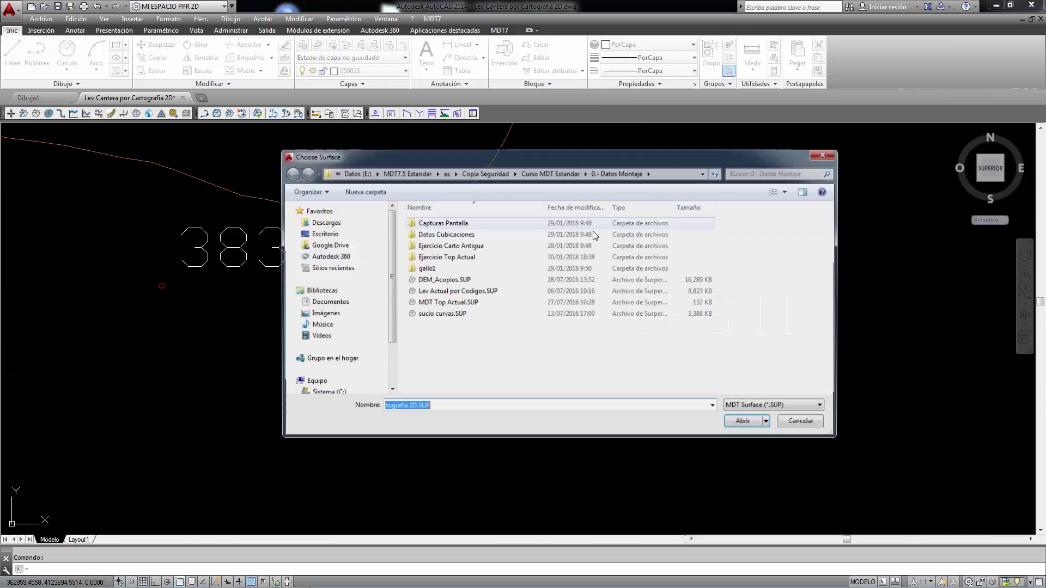
left_click(795, 425)
left_click(537, 318)
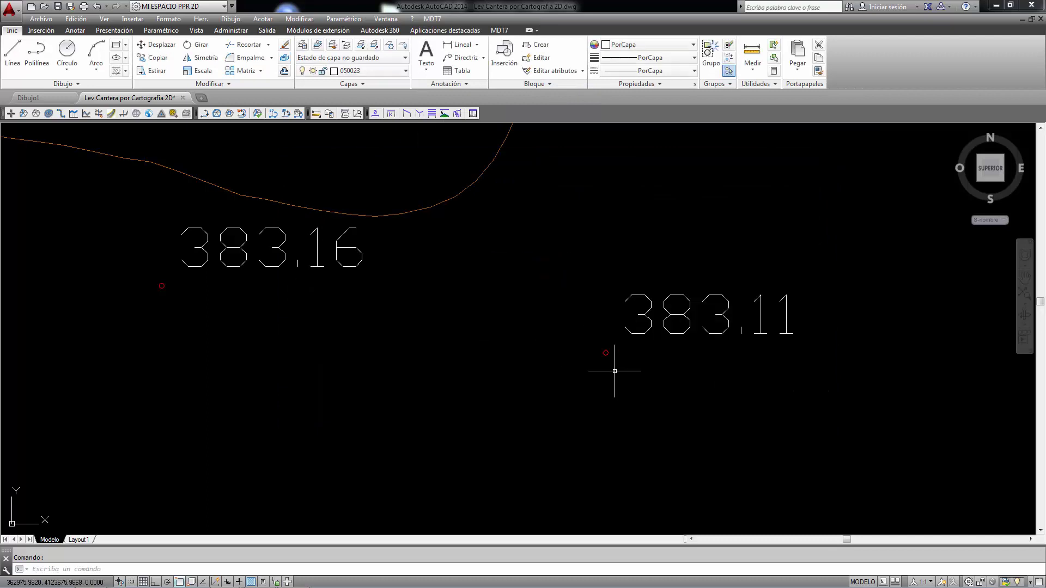
scroll(599, 338, "up", 5)
left_click(571, 301)
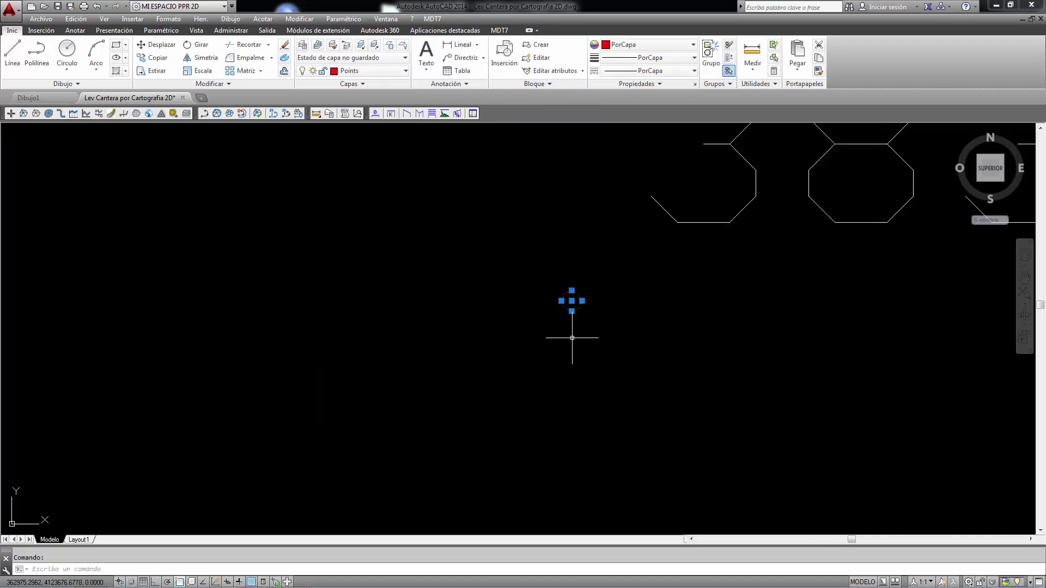
right_click(572, 300)
left_click(618, 550)
left_click(459, 319)
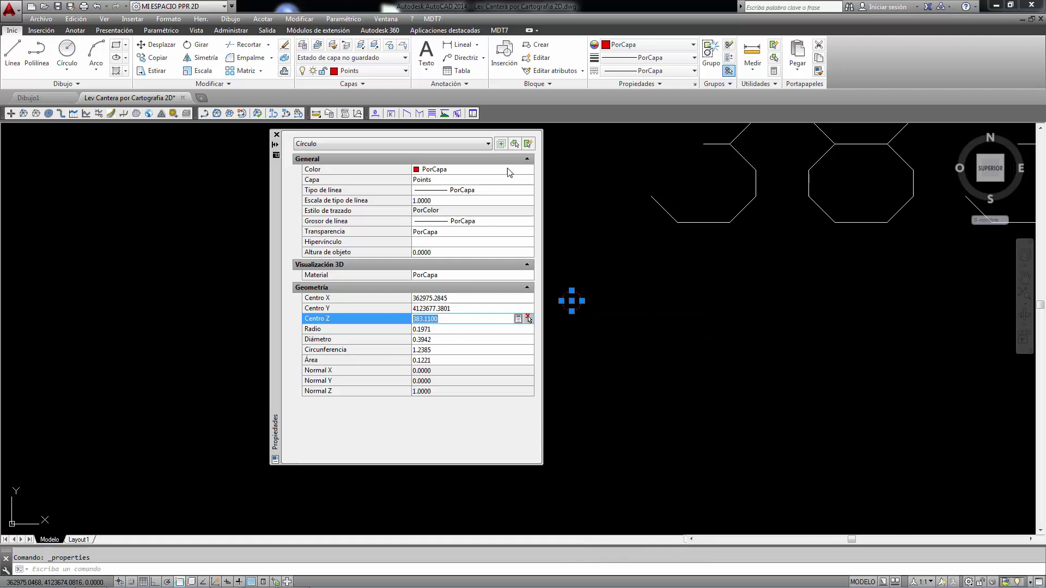
left_click(277, 135)
Clear the selection and switch off the orange and white contour line layers with DESACTCAPA
left_click(483, 241)
key("Escape")
scroll(559, 295, "down", 5)
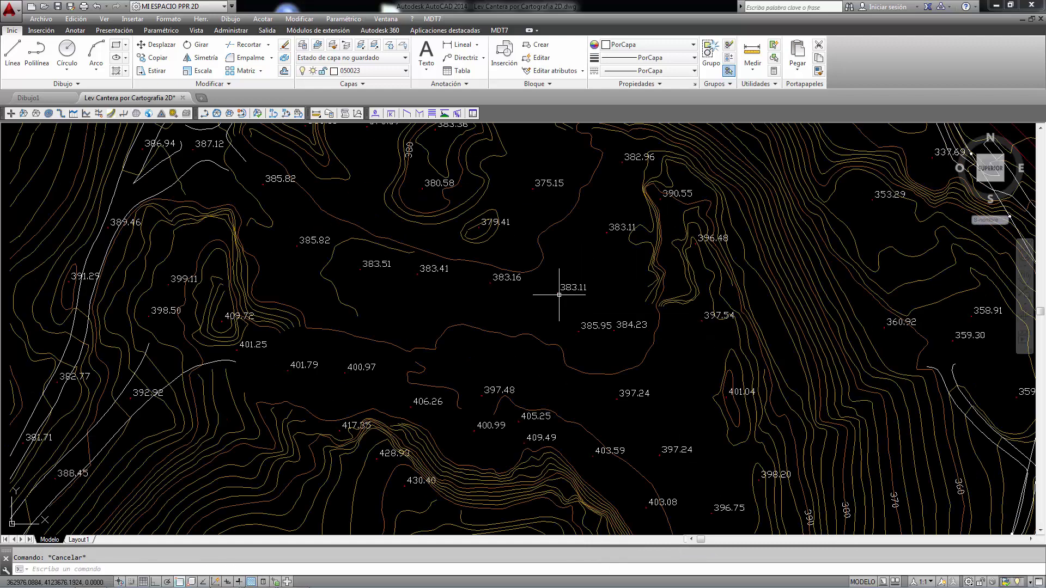
left_click(332, 44)
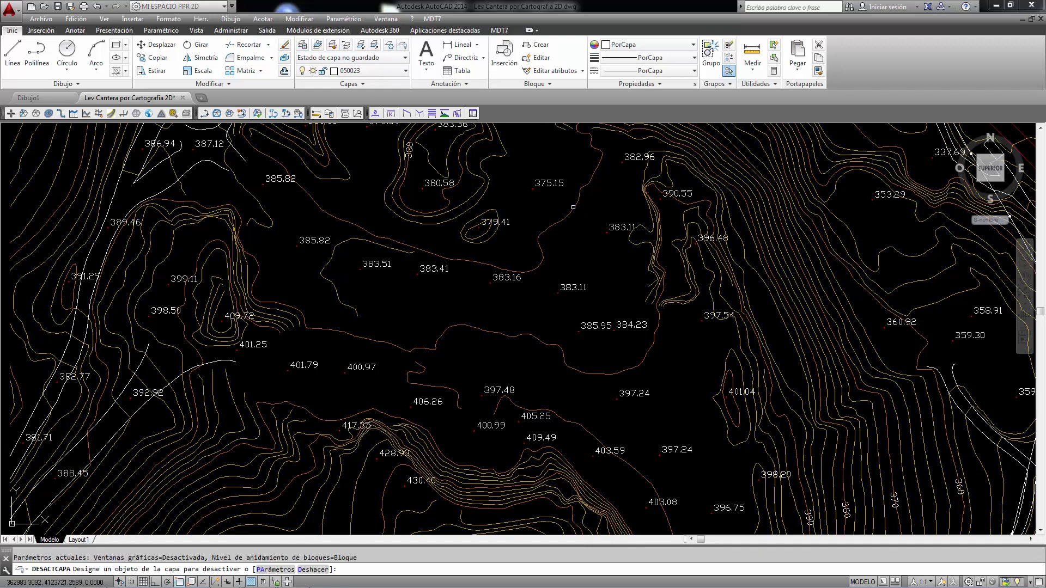
left_click(573, 207)
scroll(573, 207, "down", 5)
scroll(628, 239, "up", 3)
left_click(628, 240)
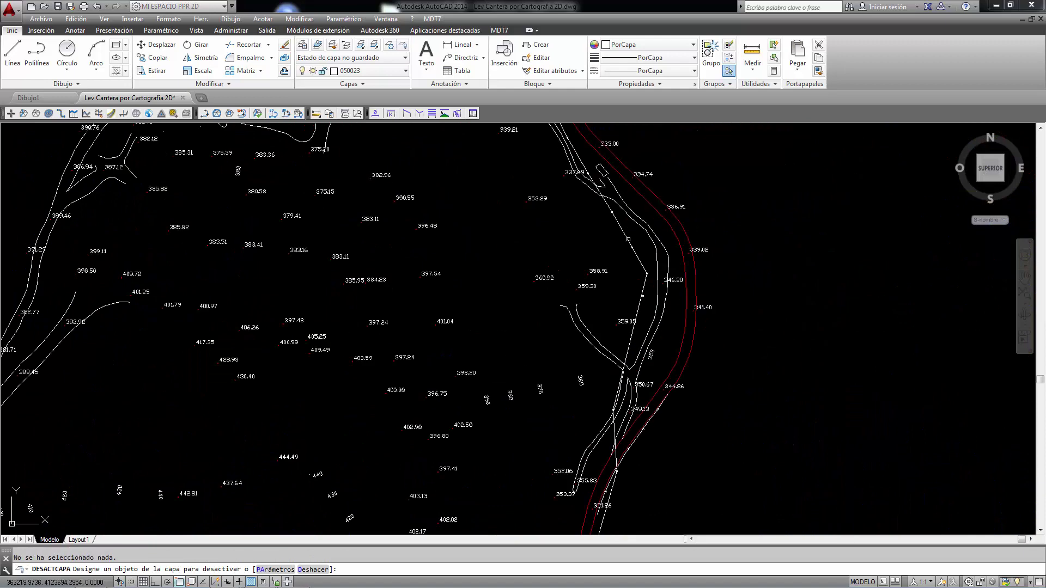
left_click(628, 239)
Switch off road layer 019001 and point-marker layer 060001, then end the command
left_click(683, 256)
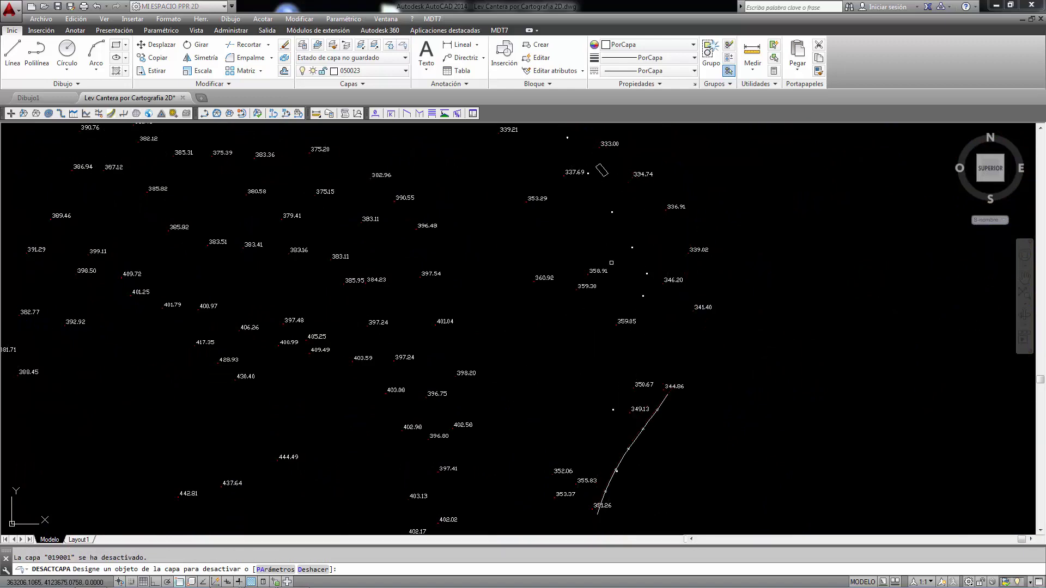
left_click(613, 212)
scroll(368, 275, "up", 5)
right_click(313, 269)
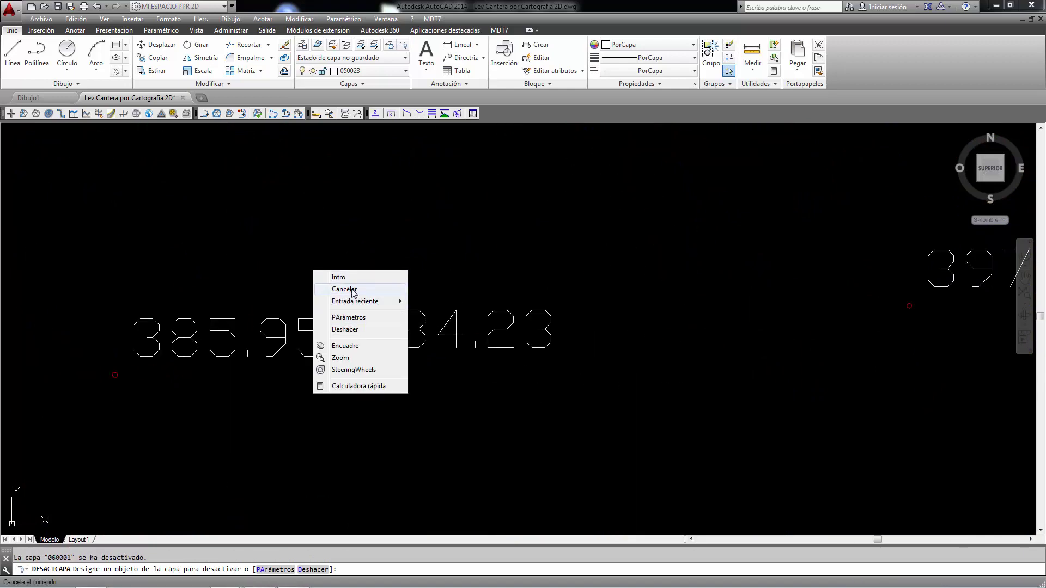
left_click(338, 289)
Start the MDT7 Points > Convert > Drawing objects tool
left_click(432, 18)
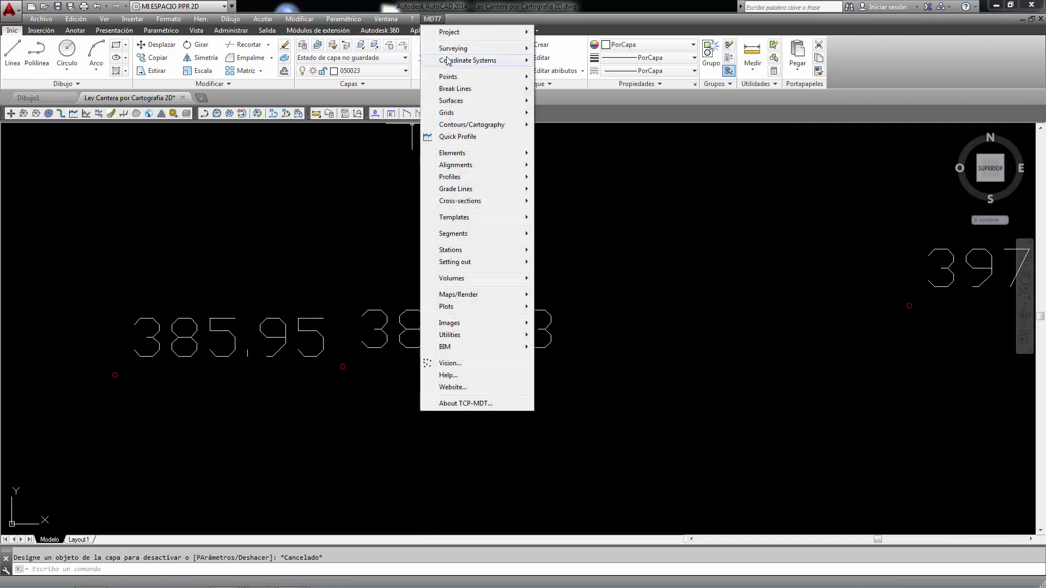
mouse_move(512, 77)
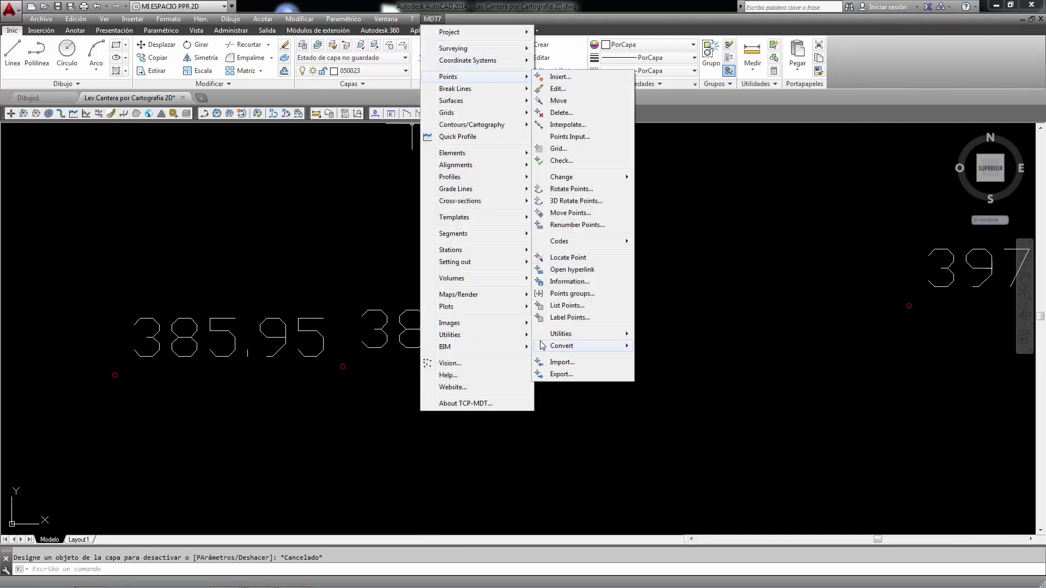
mouse_move(544, 346)
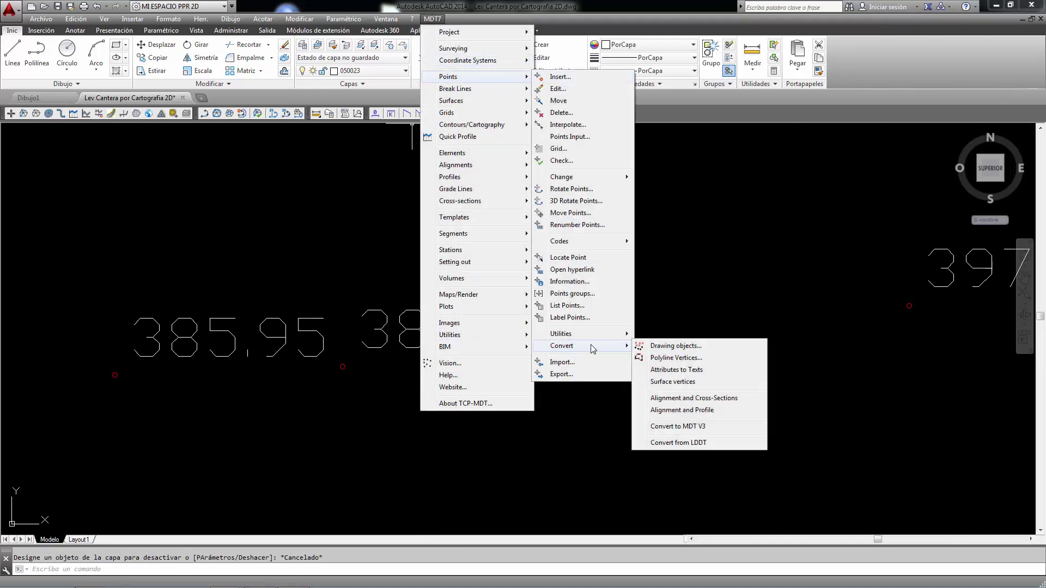
left_click(689, 350)
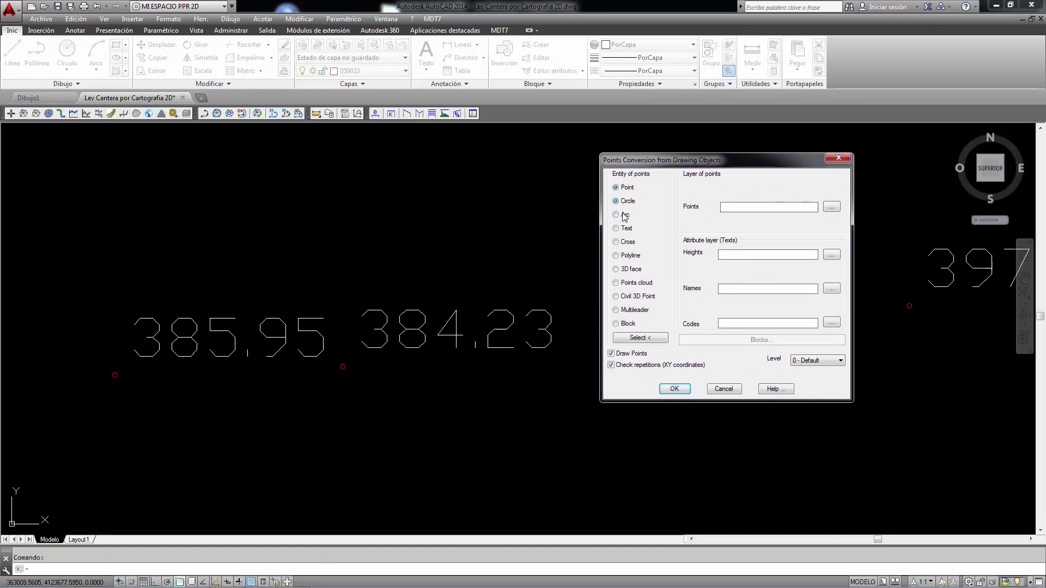
Choose the point source option and pick a red circle as the point object
left_click(623, 285)
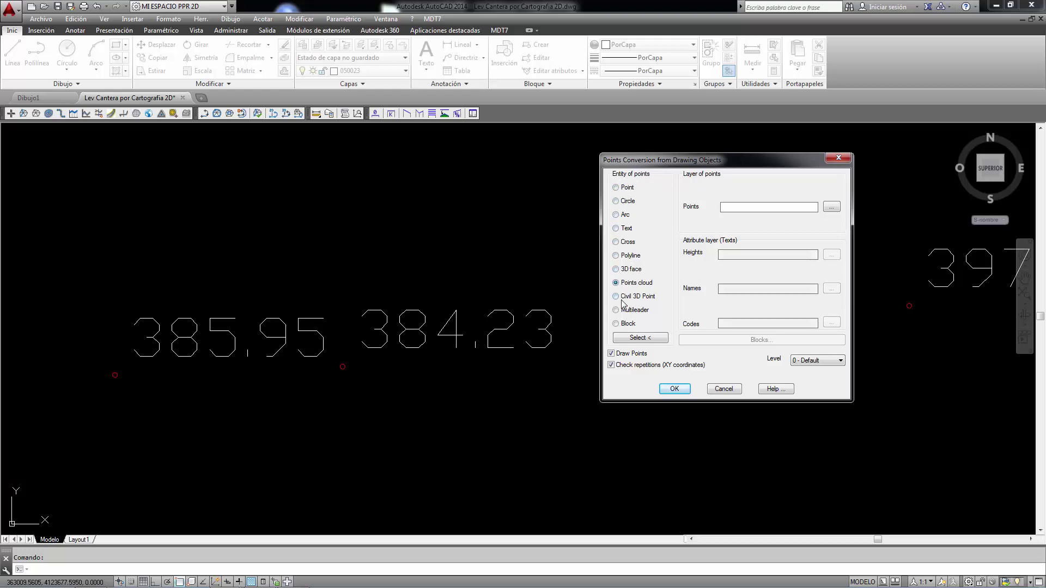
left_click(639, 338)
scroll(356, 366, "up", 5)
left_click(303, 370)
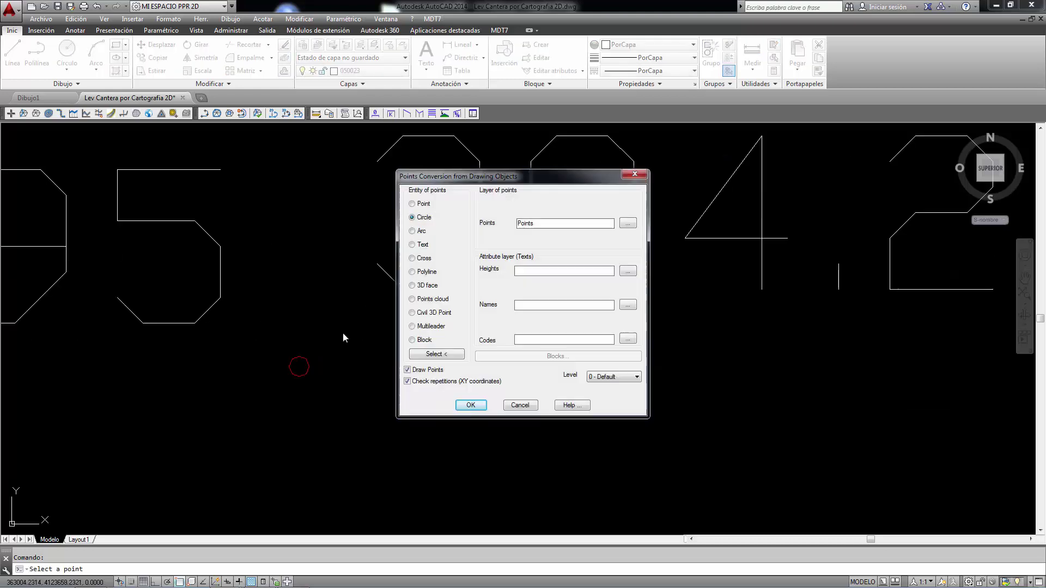
left_click(412, 340)
left_click(436, 354)
left_click(298, 366)
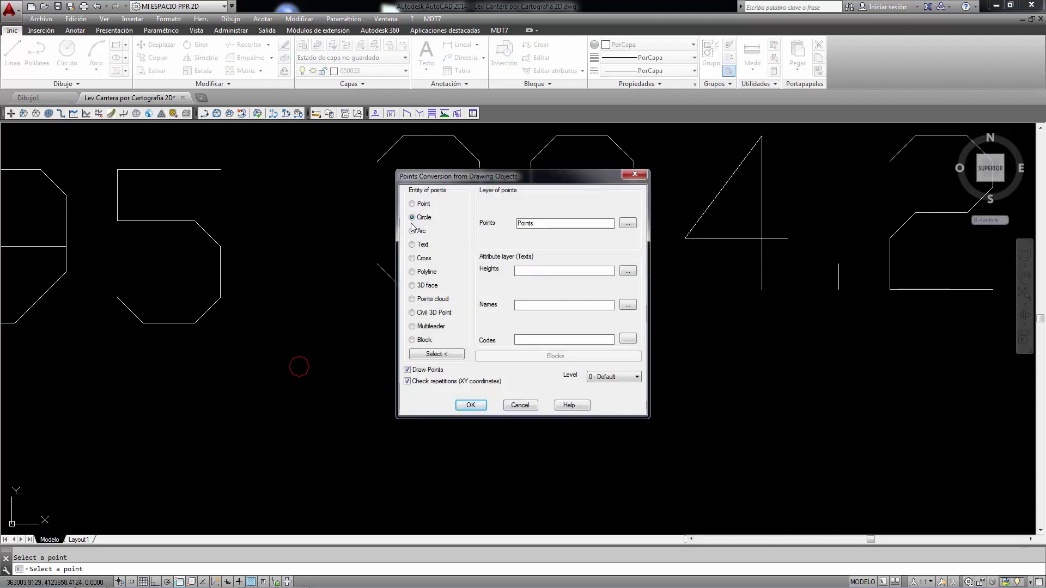
Set the heights layer to 010008 from a picked height text and create the 118 points
double_click(534, 230)
left_click(627, 270)
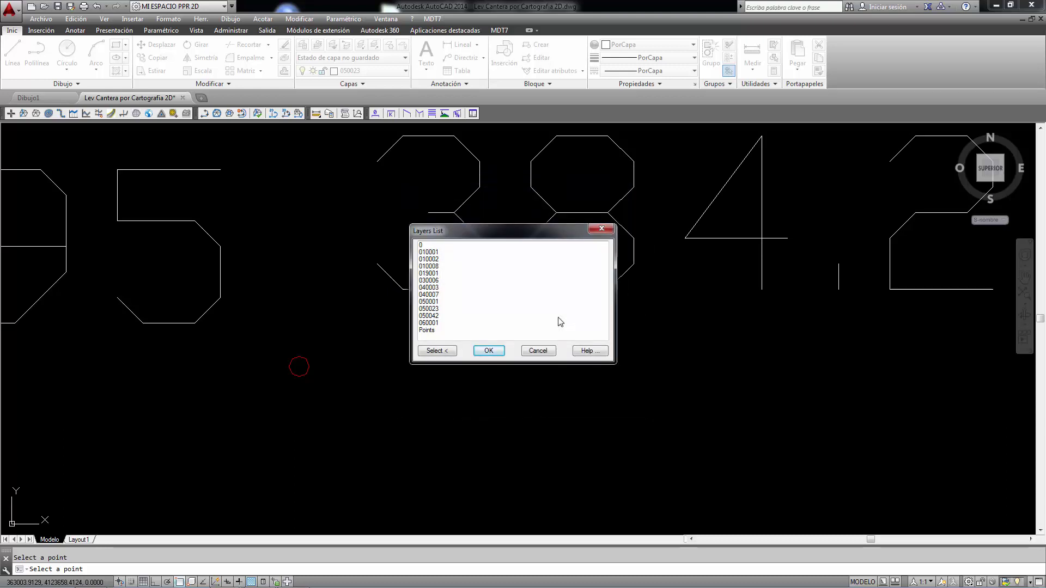
left_click(437, 350)
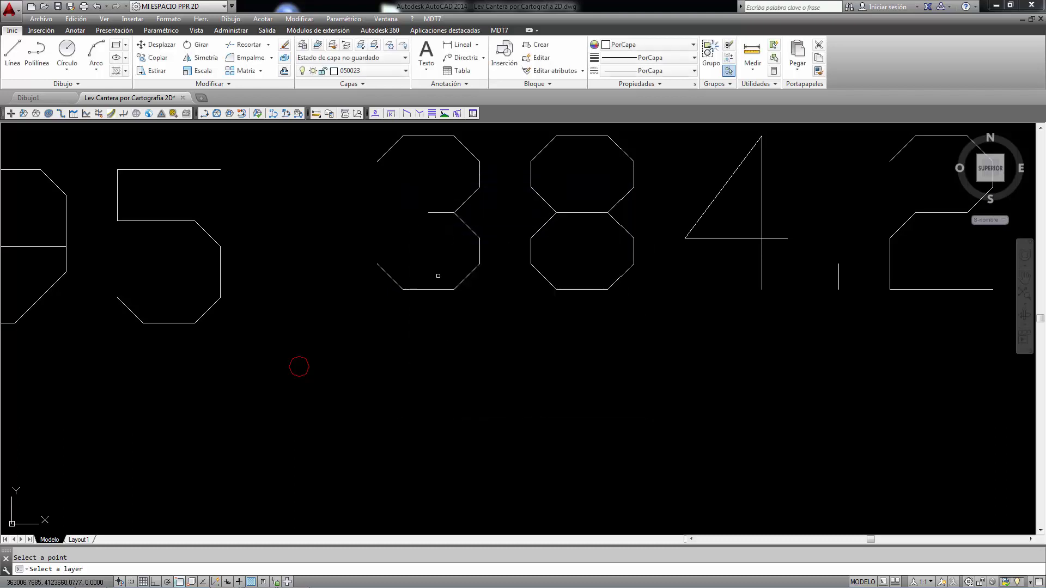
left_click(449, 290)
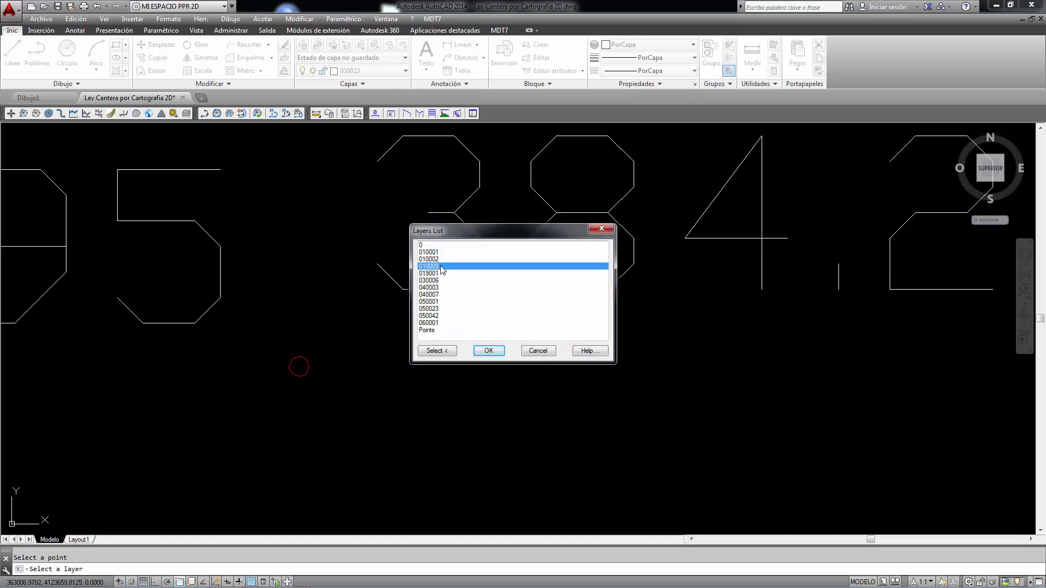
left_click(489, 350)
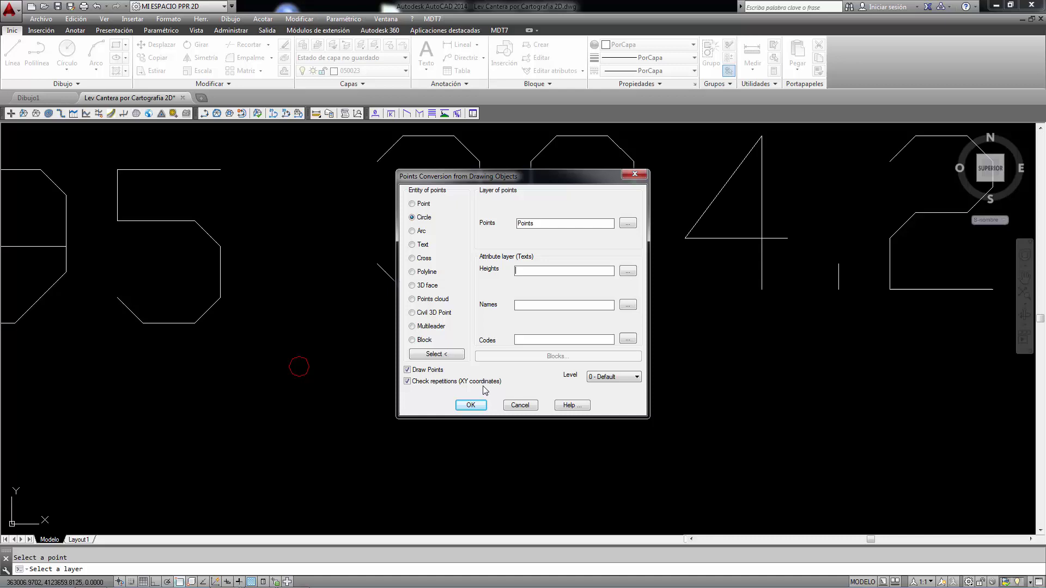
left_click(471, 404)
scroll(319, 356, "up", 4)
scroll(320, 357, "down", 4)
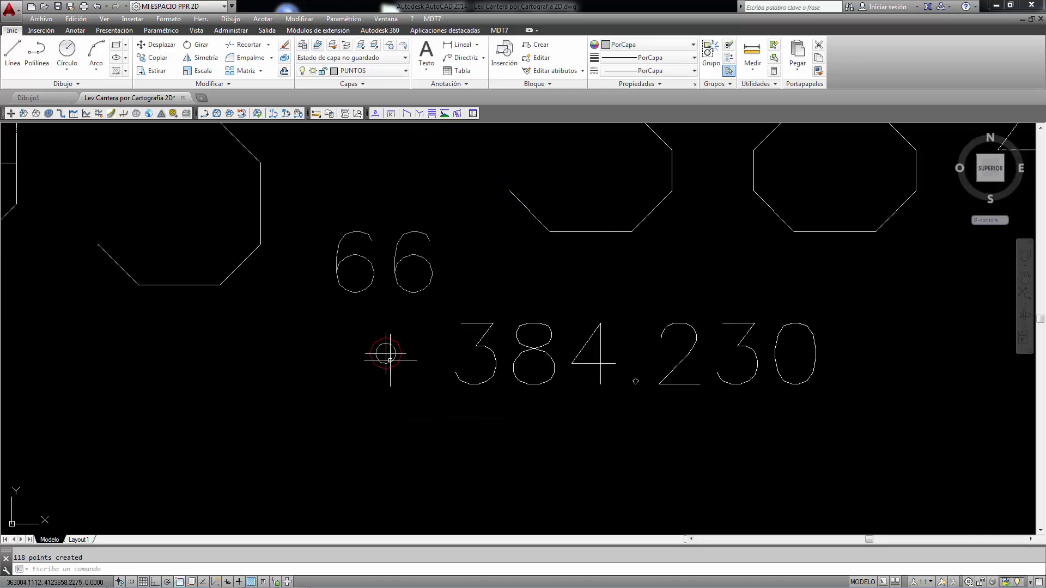
middle_click_drag(415, 350, 439, 345)
scroll(352, 335, "up", 3)
scroll(352, 334, "down", 5)
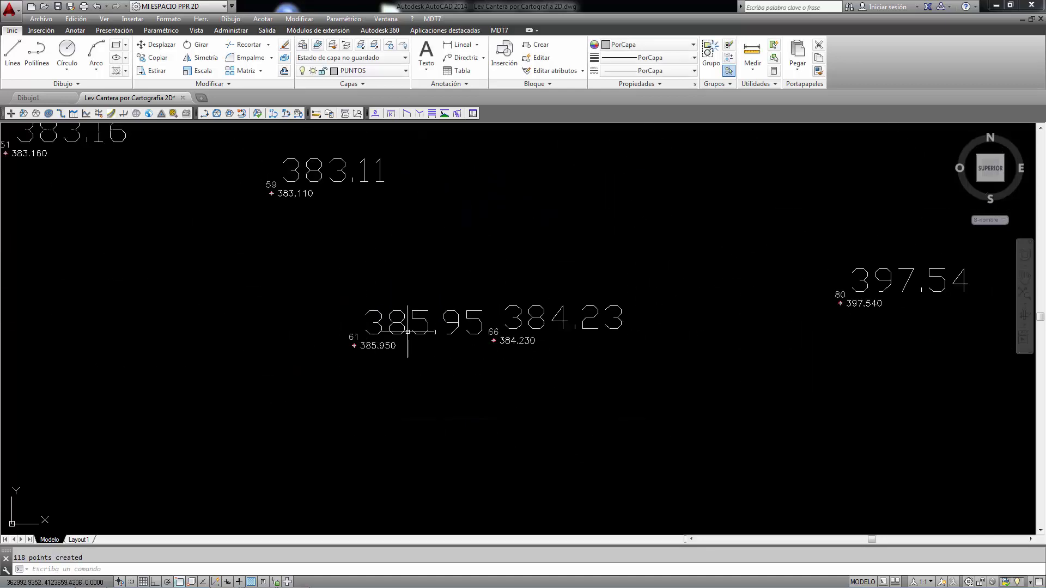
scroll(637, 315, "down", 8)
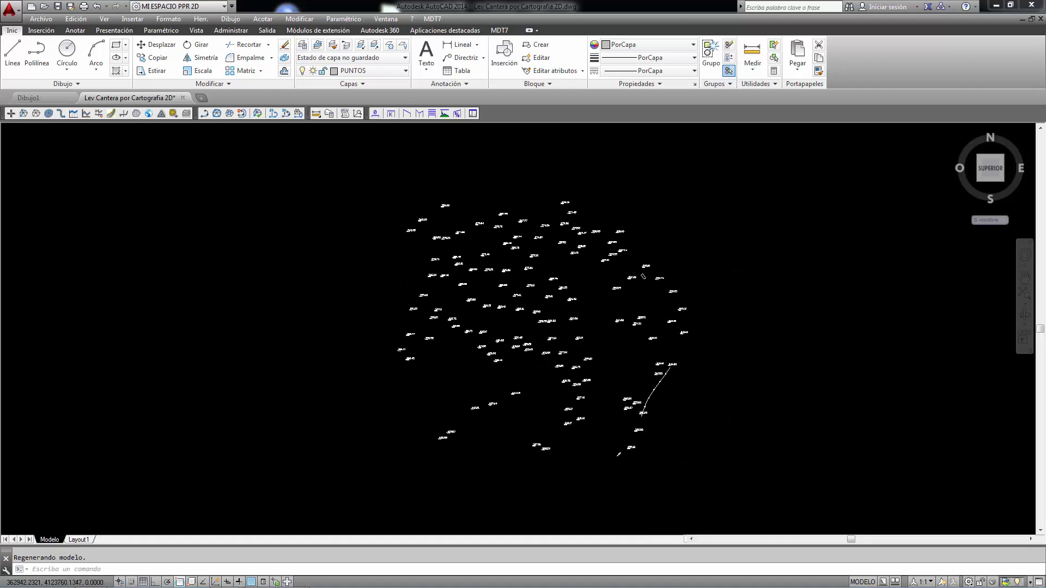
scroll(509, 269, "up", 10)
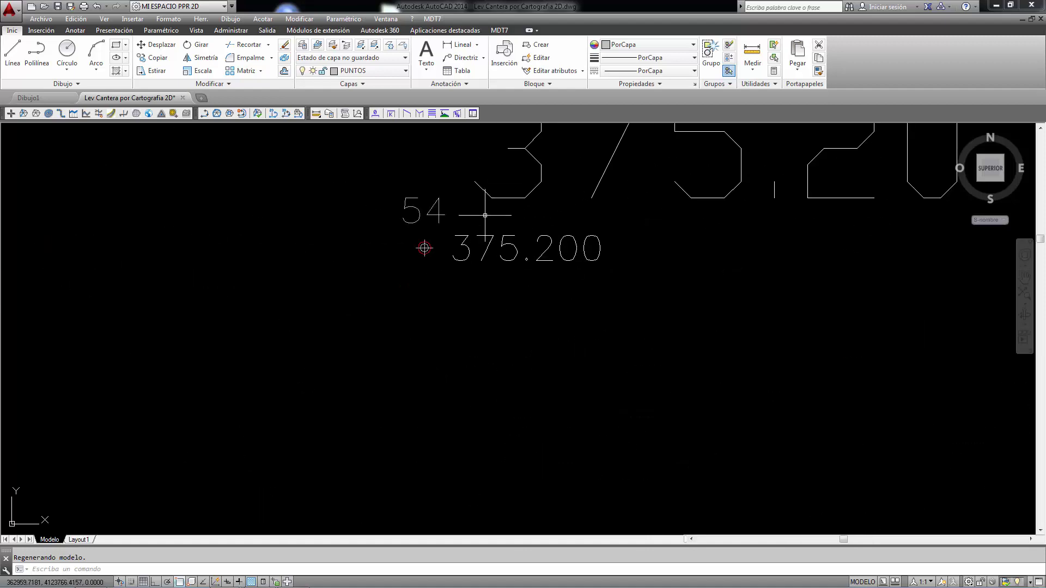
left_click(432, 19)
mouse_move(475, 81)
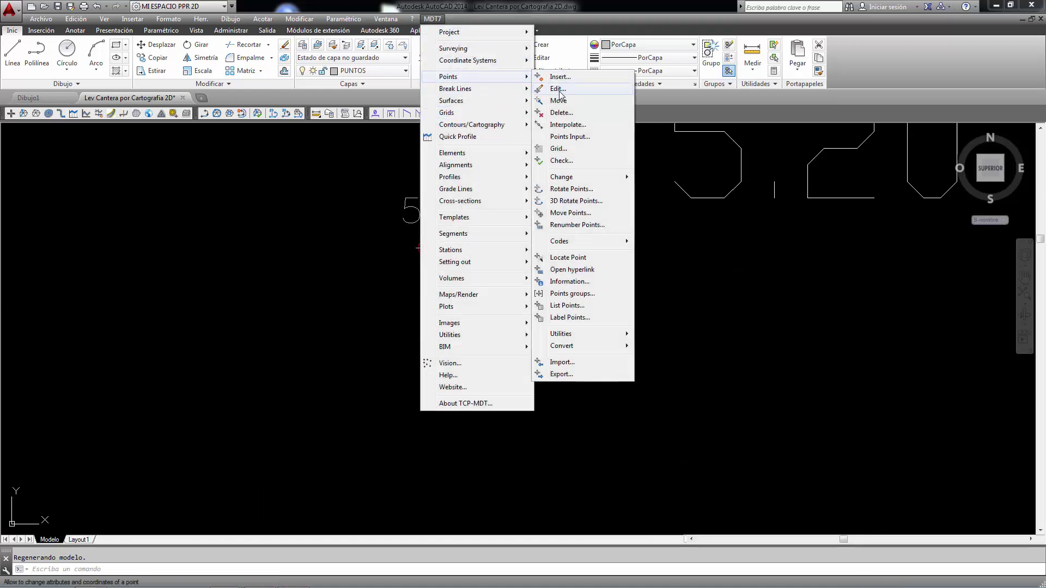
left_click(557, 88)
left_click(424, 247)
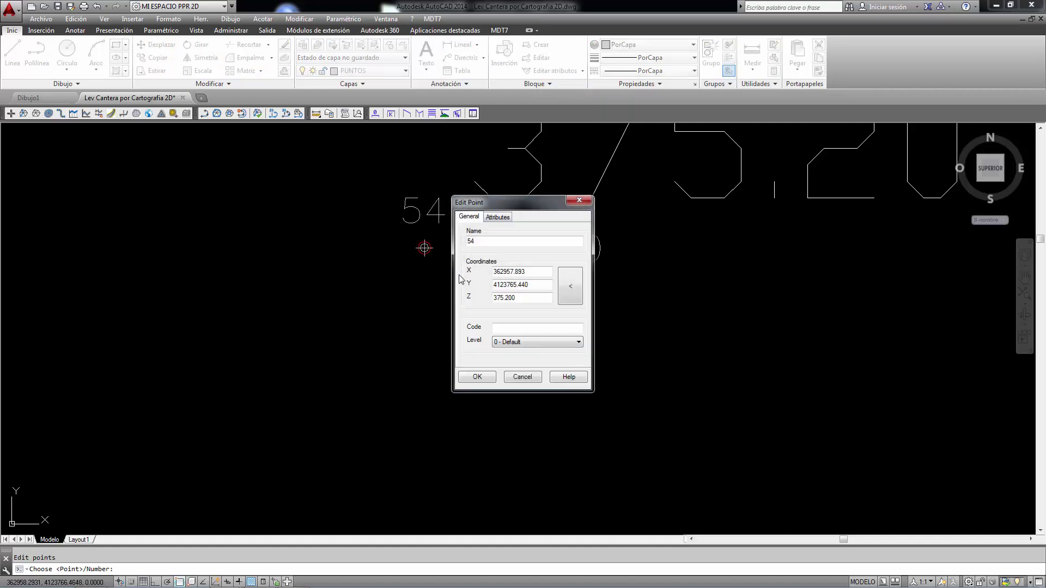
left_click(477, 377)
Open the overall point format settings from MDT7 Points > Change > Change Format
left_click(433, 19)
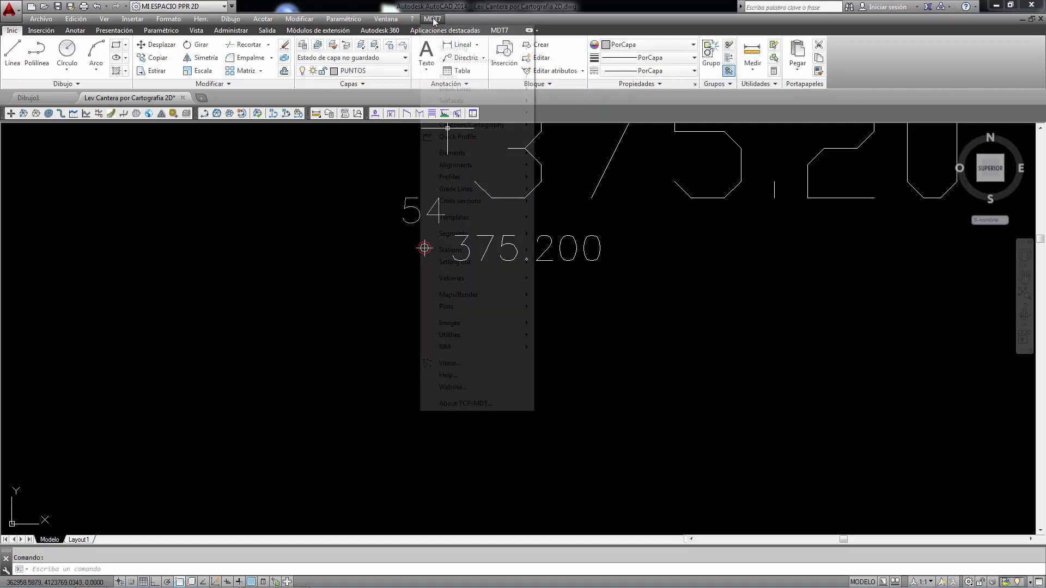
mouse_move(448, 77)
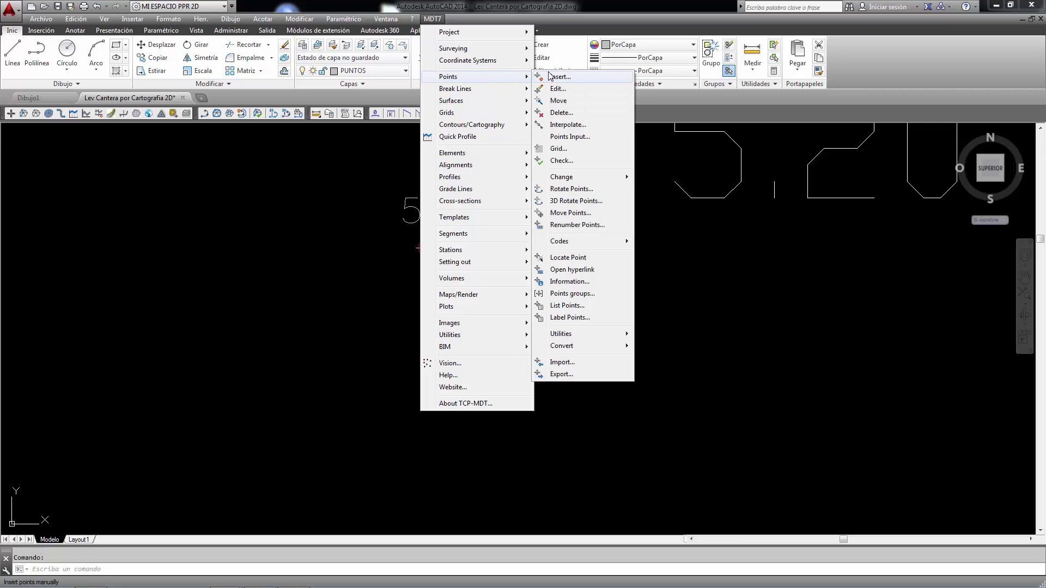
mouse_move(584, 181)
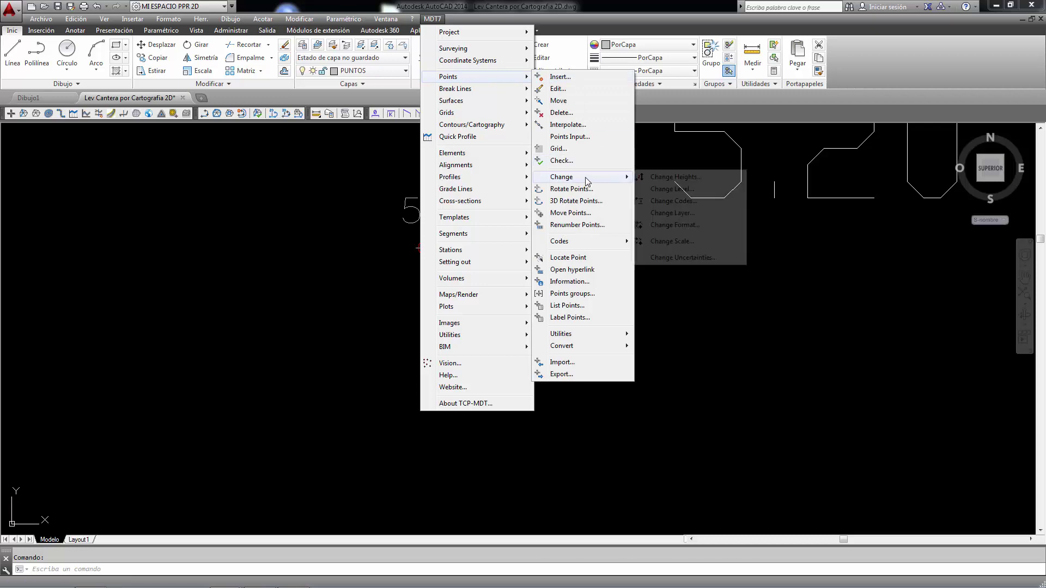
left_click(669, 225)
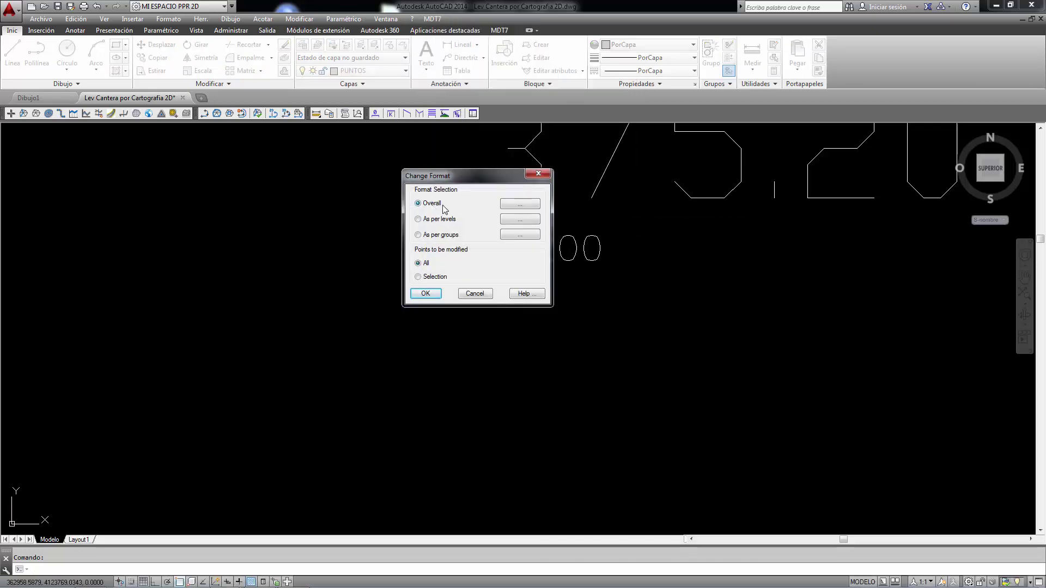
left_click(520, 204)
Make point markers red, heights 2 decimals and height labels red, and apply to all points
left_click(389, 282)
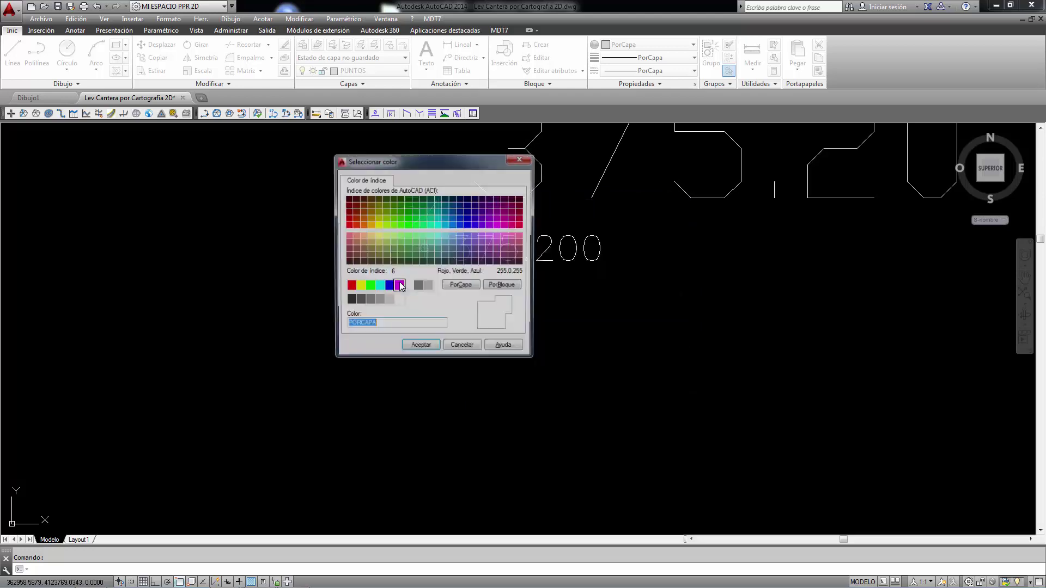
left_click(350, 287)
left_click(420, 347)
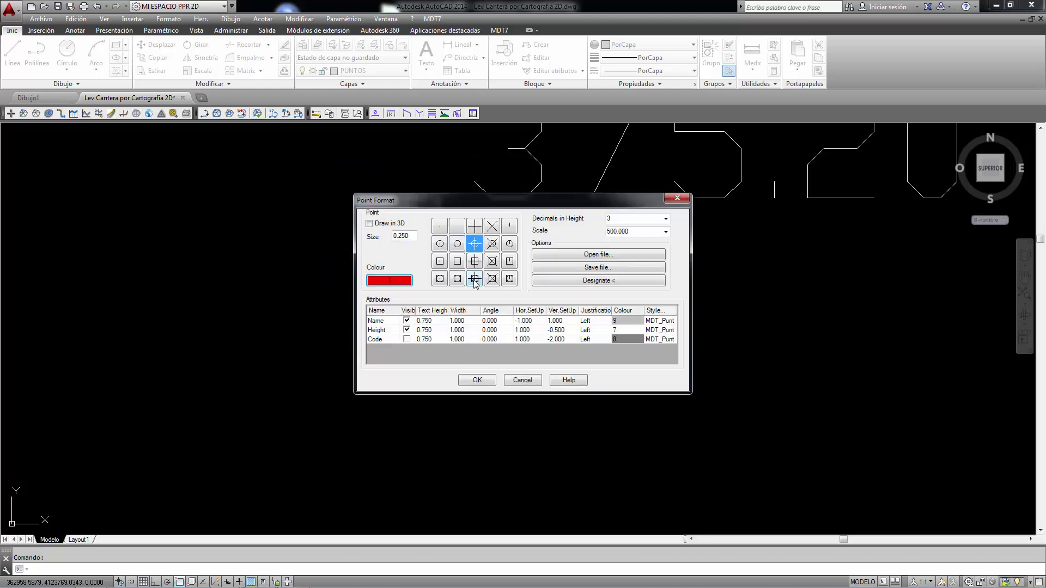
left_click(654, 218)
left_click(626, 242)
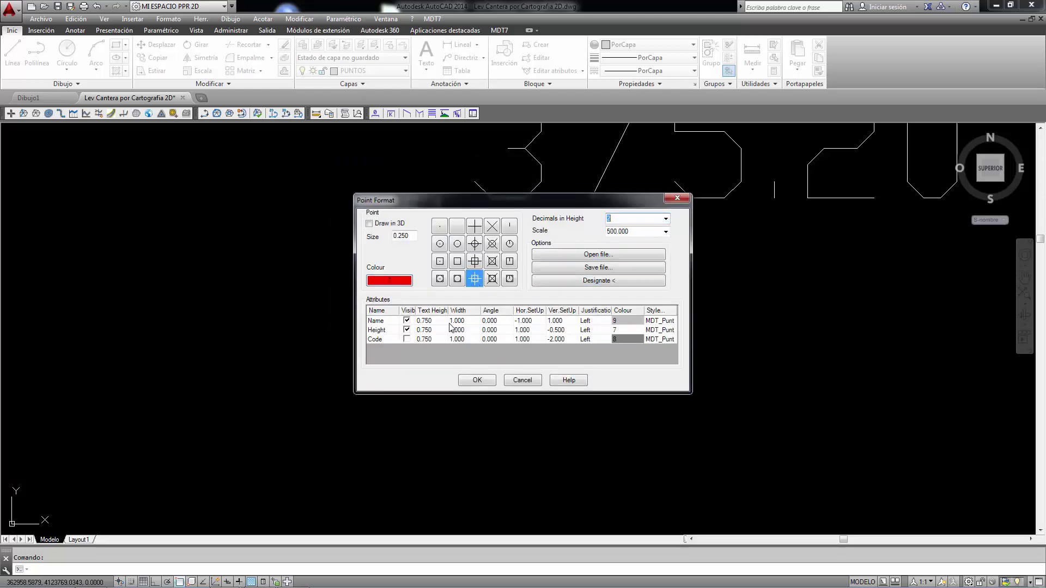
left_click(625, 330)
left_click(626, 331)
left_click(349, 286)
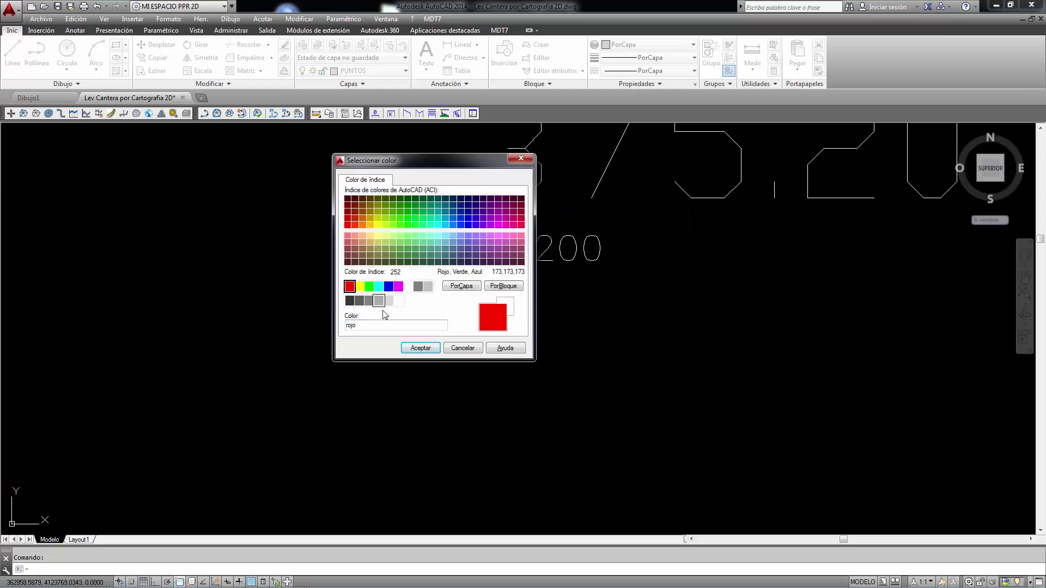
left_click(419, 348)
left_click(470, 376)
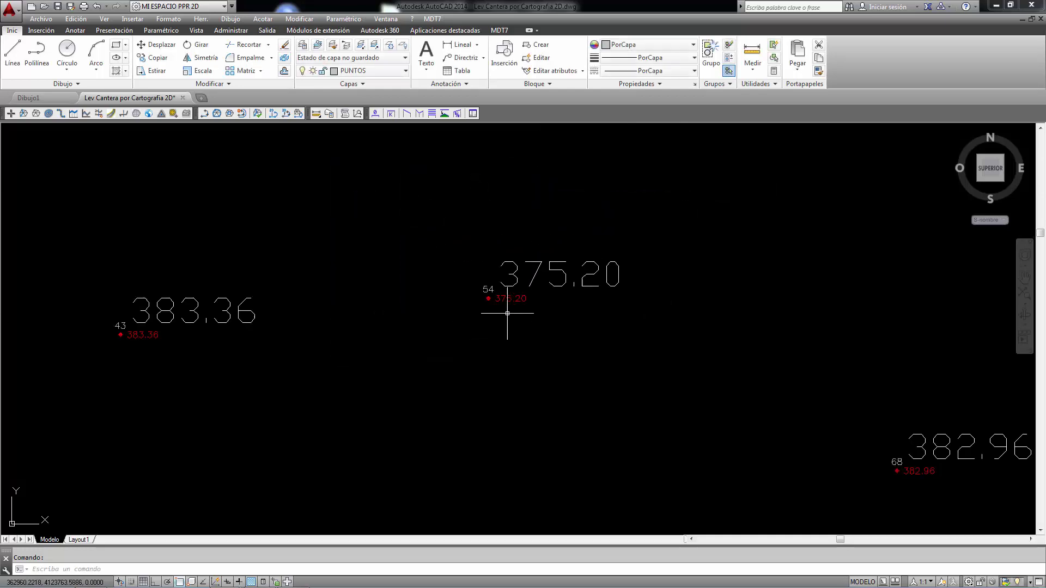